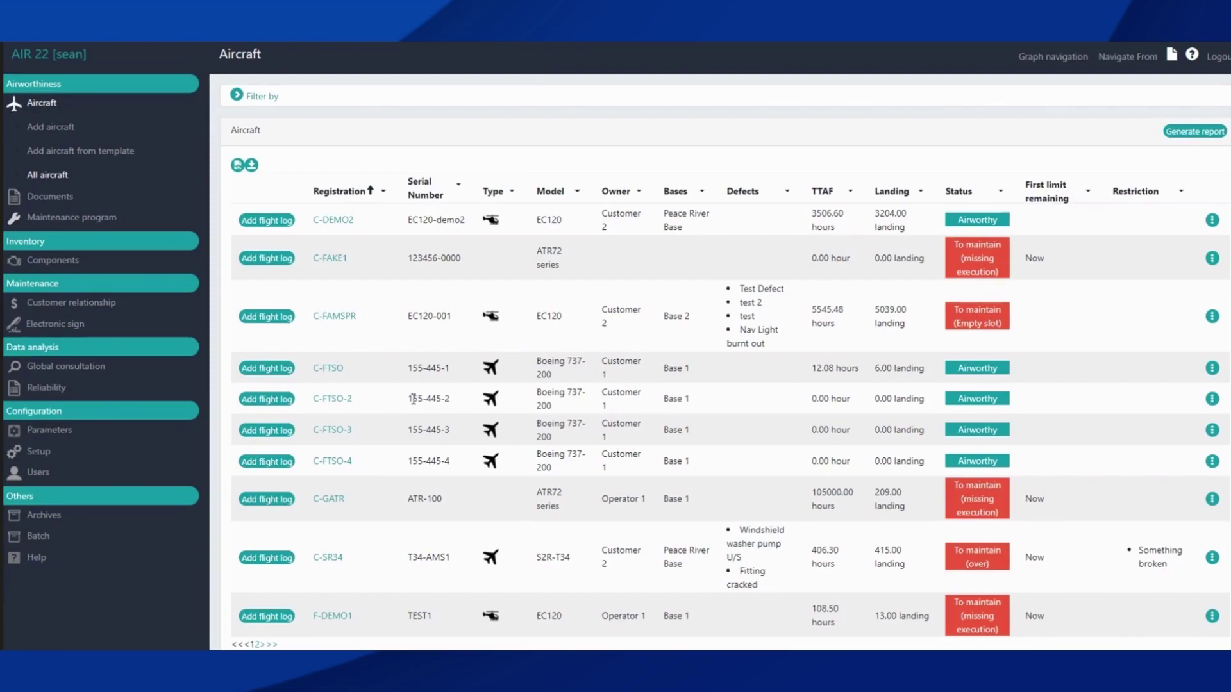
- Open aircraft C-SR34 and start a new work package from its 400 Hour Inspection maintenance task
click(323, 558)
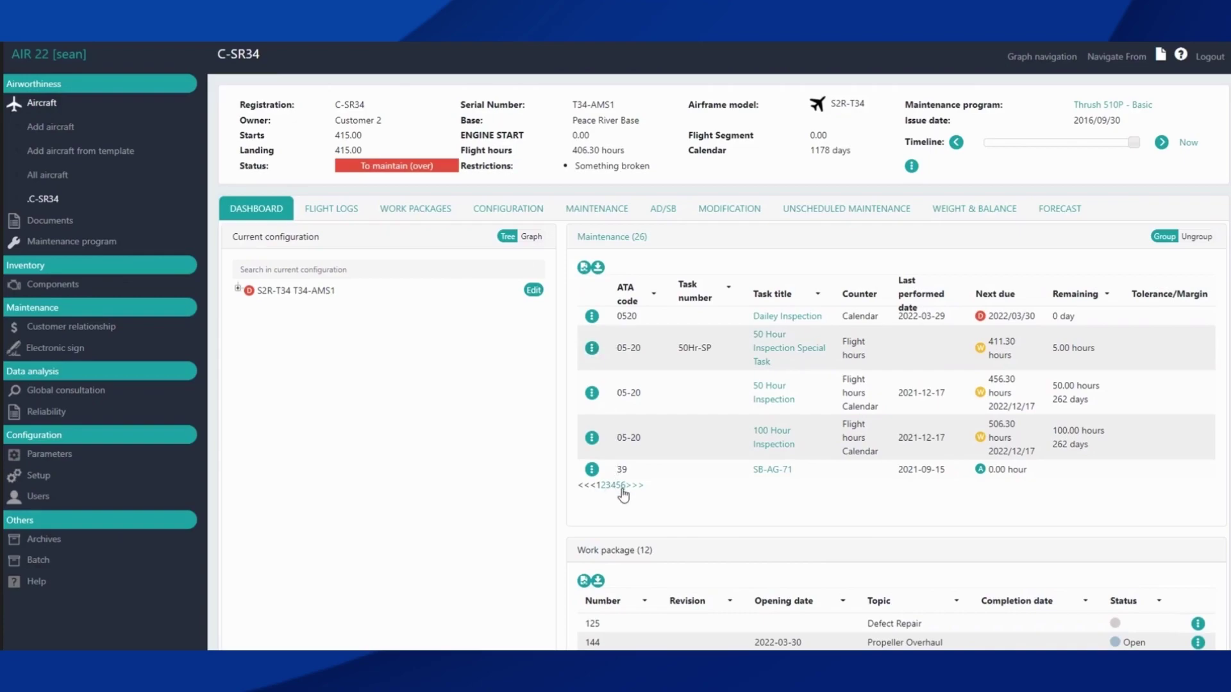
click(602, 488)
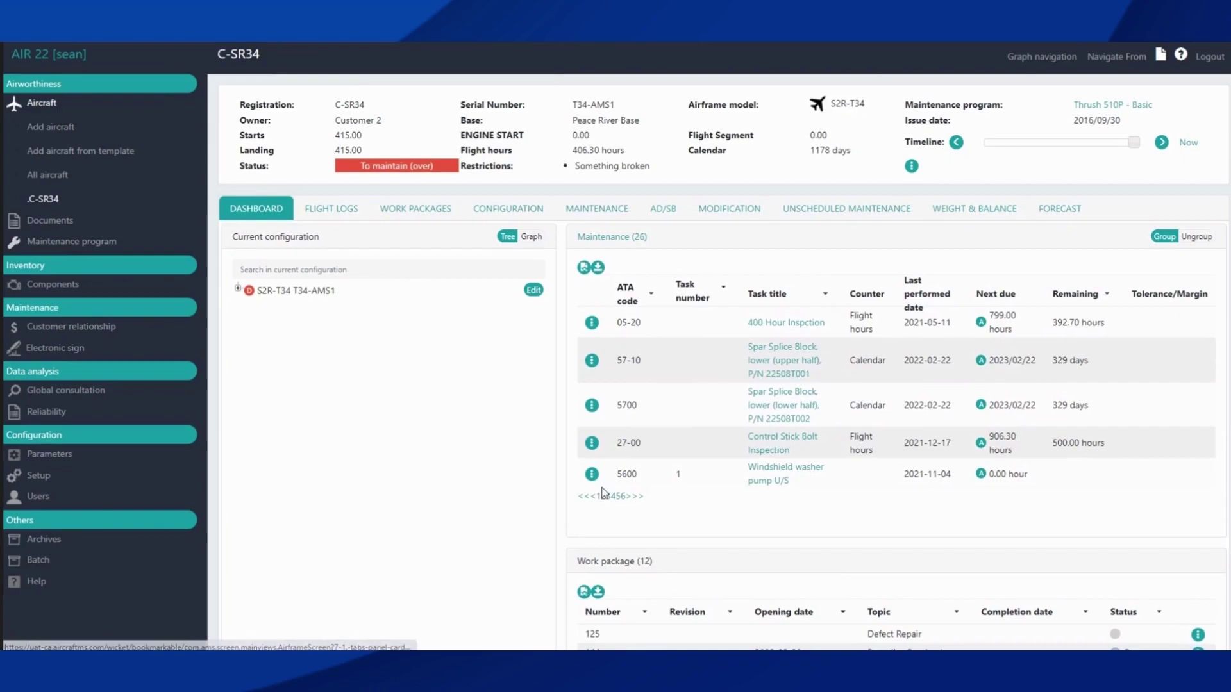
click(592, 324)
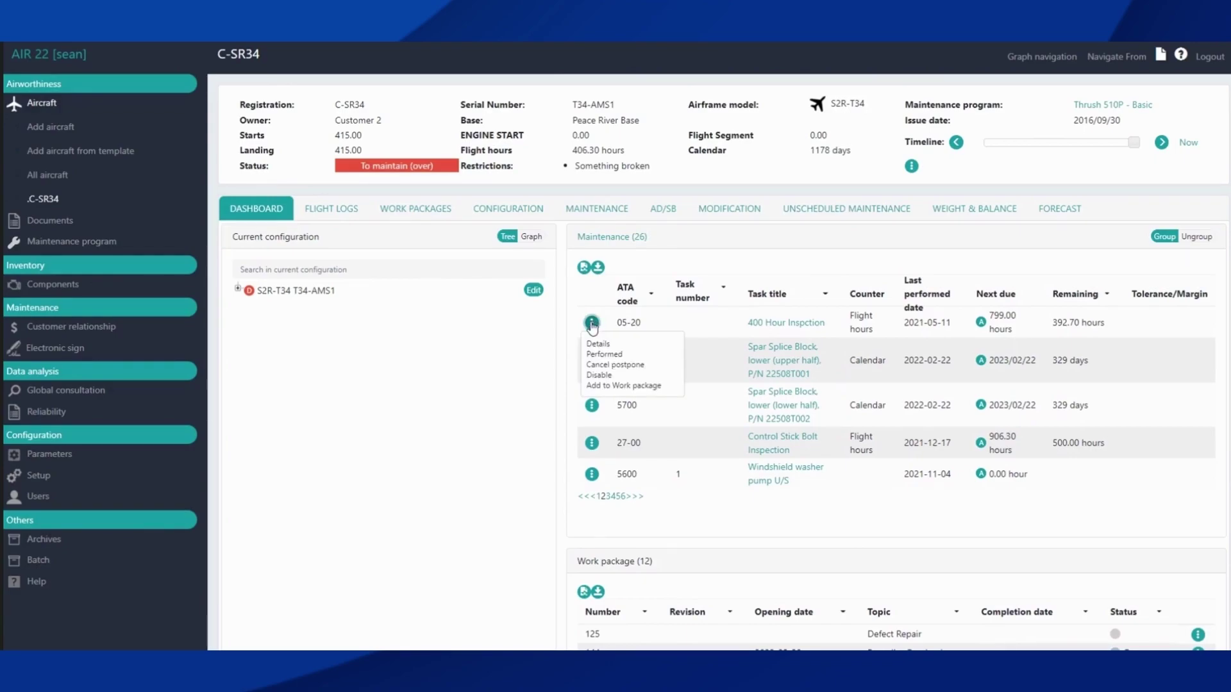
click(604, 387)
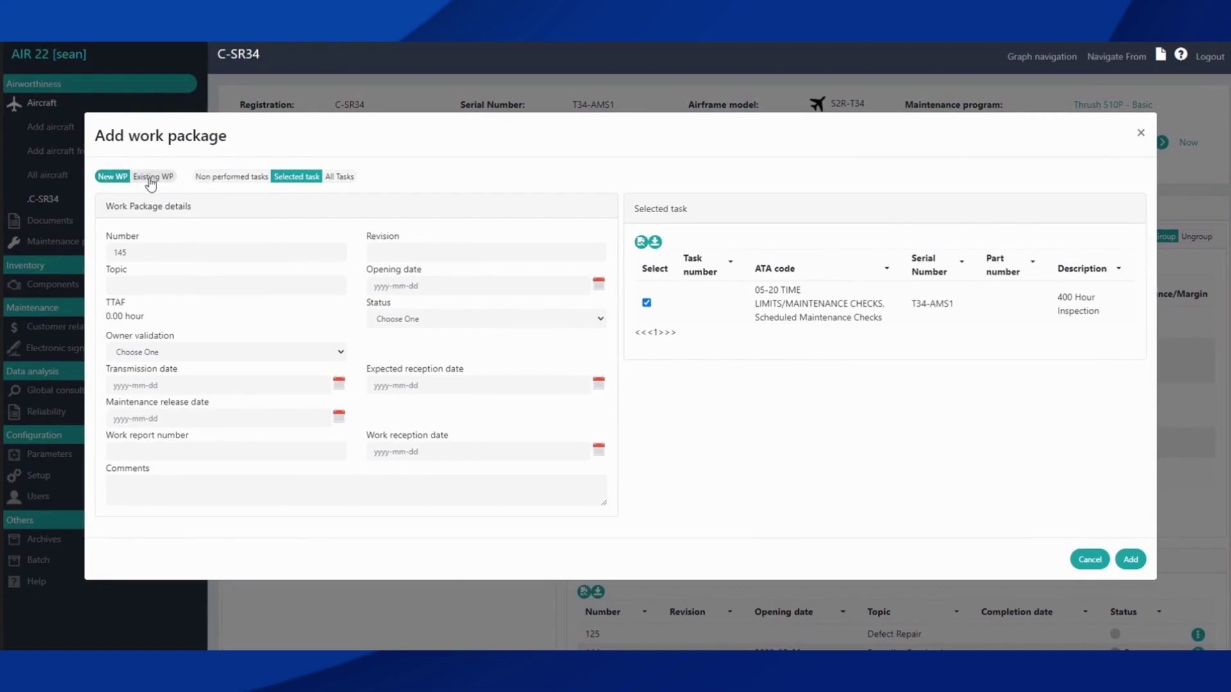
click(151, 179)
click(112, 153)
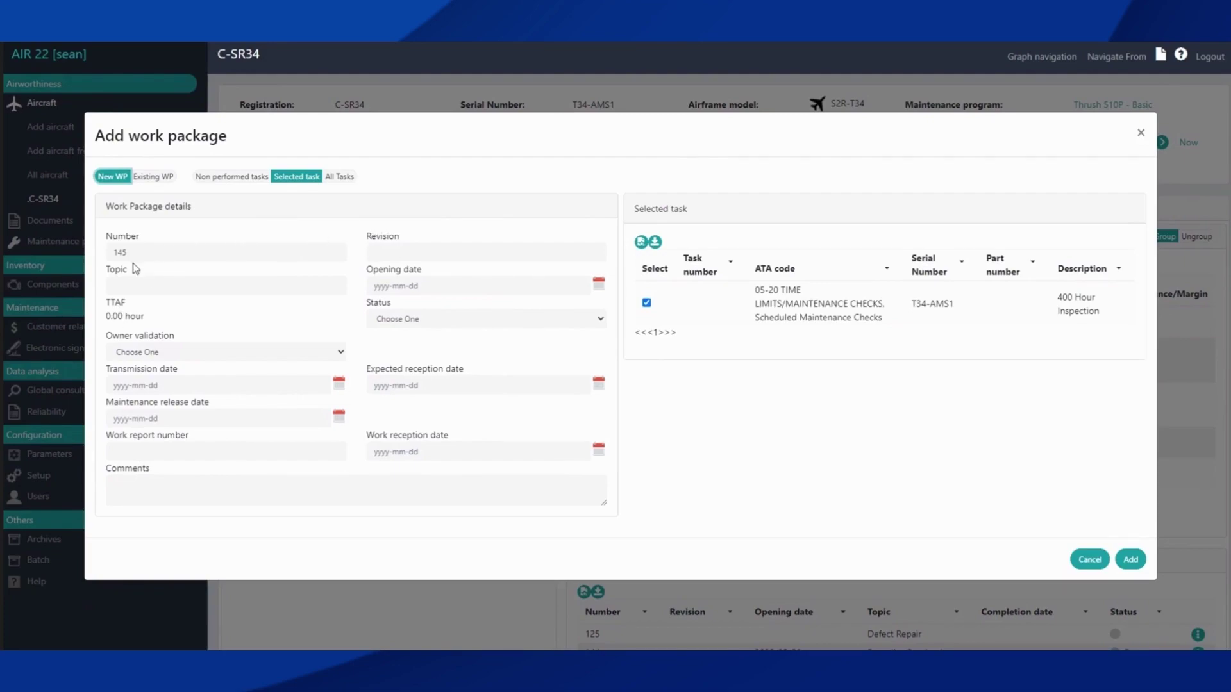
- Enter the work package topic "400 Hour Inspection" and set the opening date to 2022-03-30
click(231, 282)
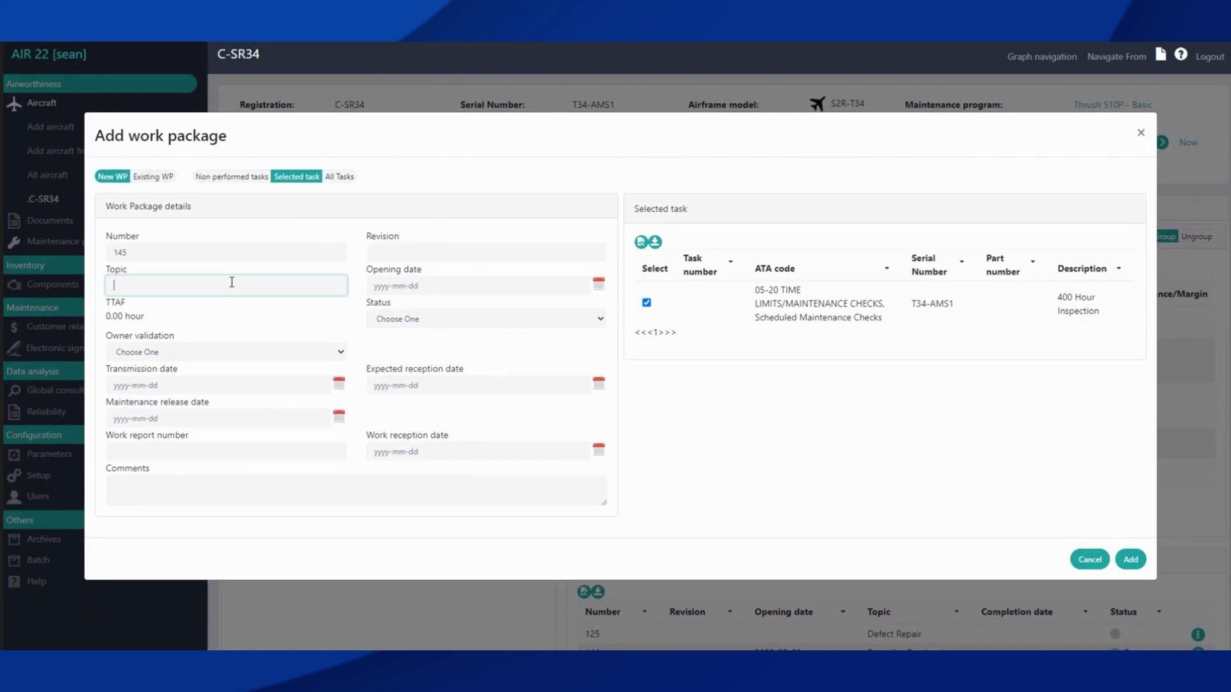
text(400 Hour Inspection)
click(416, 286)
click(458, 436)
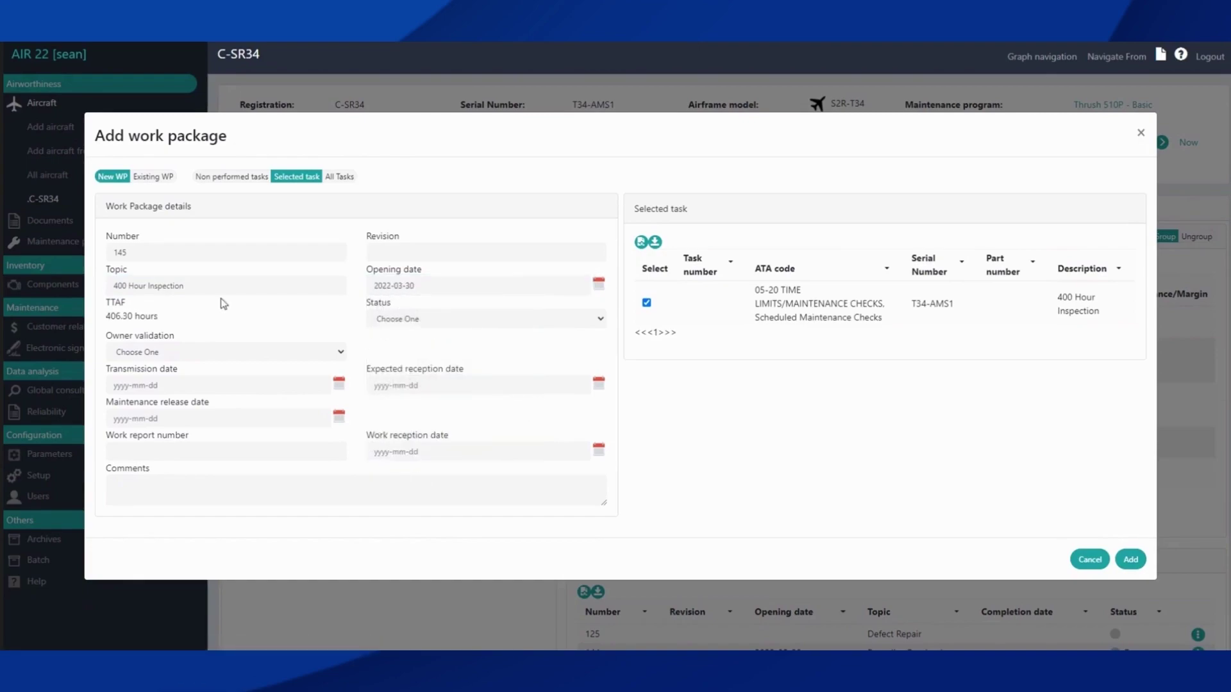
- Set the work package status to OPEN and the owner validation to NEEDED
click(456, 319)
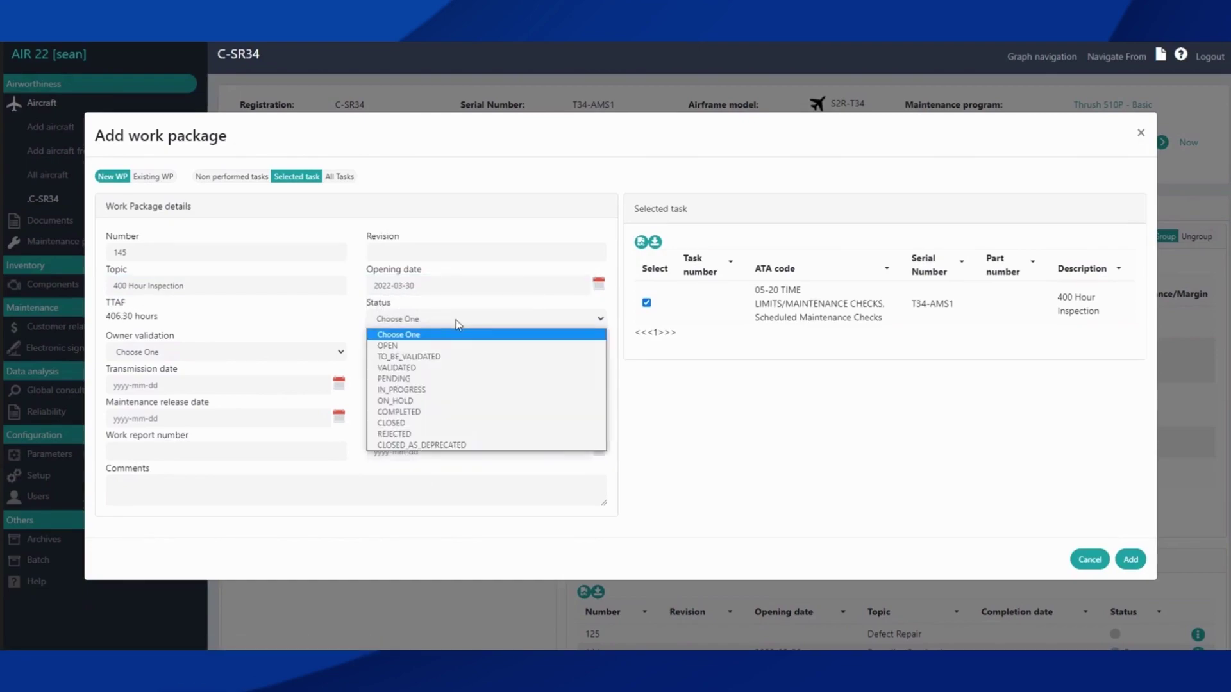
click(409, 347)
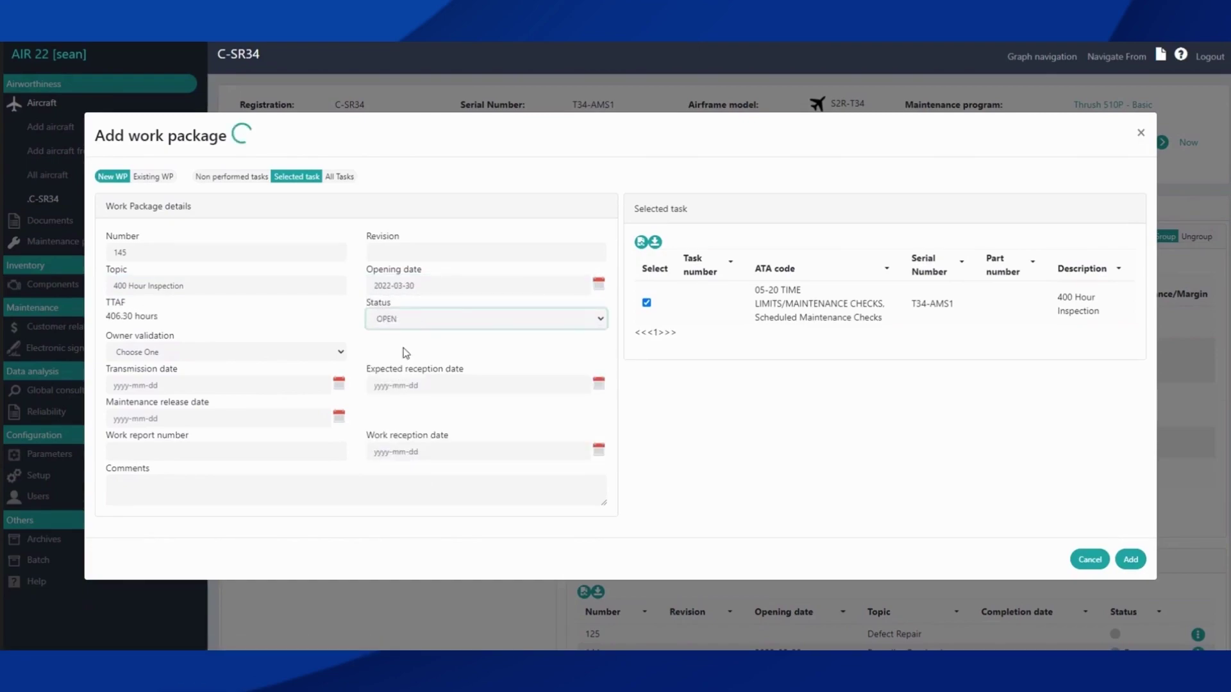
click(340, 353)
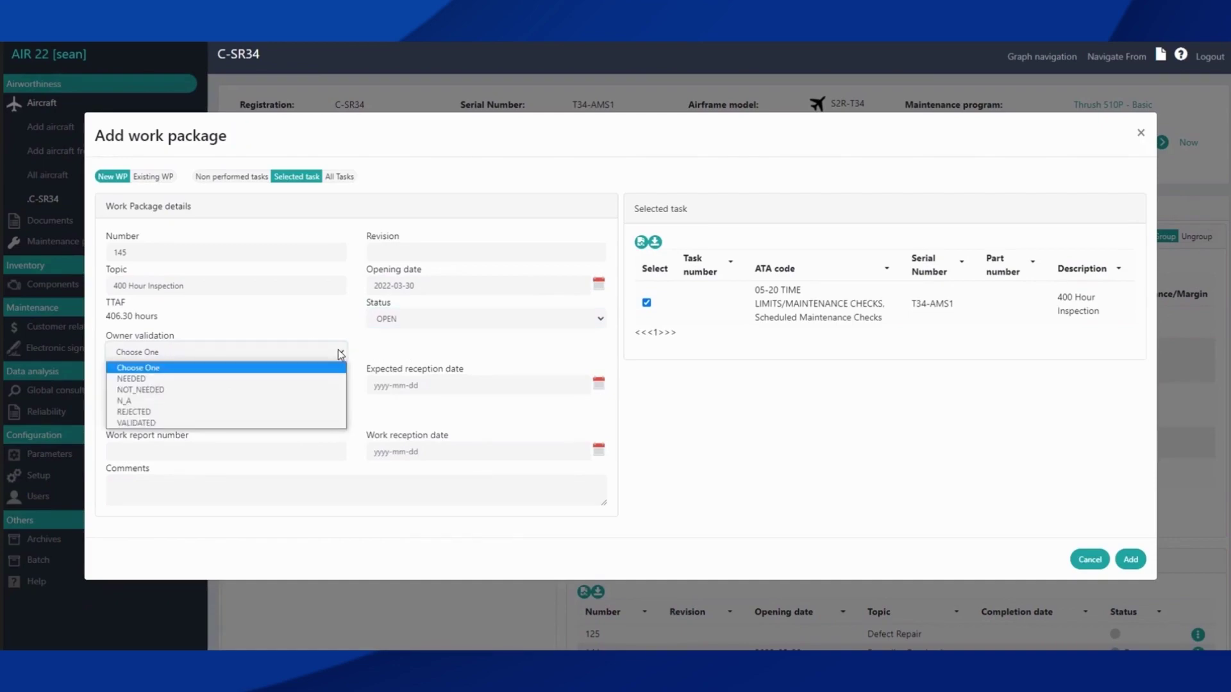
click(143, 379)
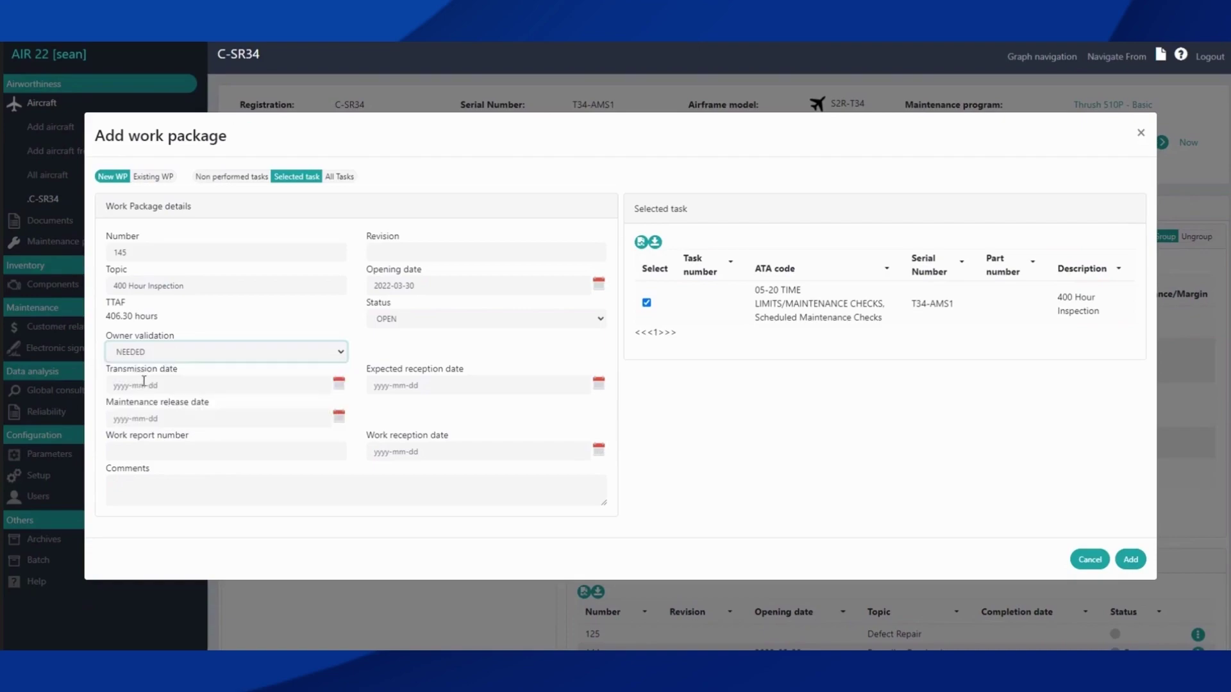
click(341, 350)
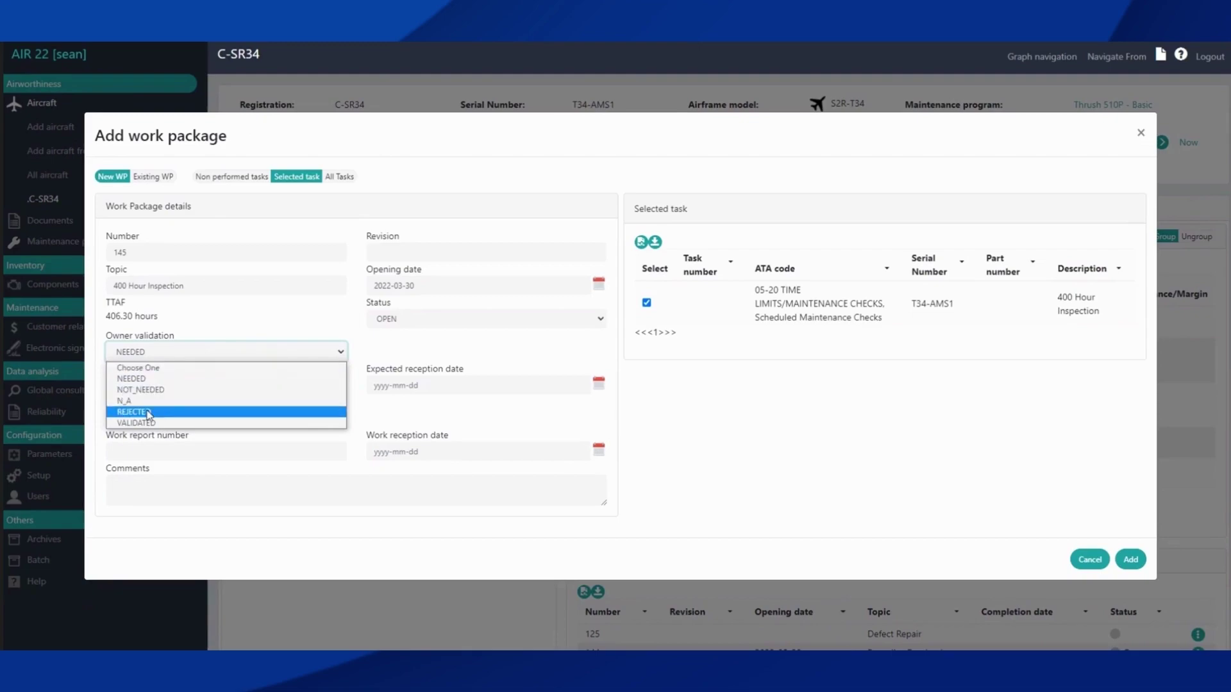
click(170, 379)
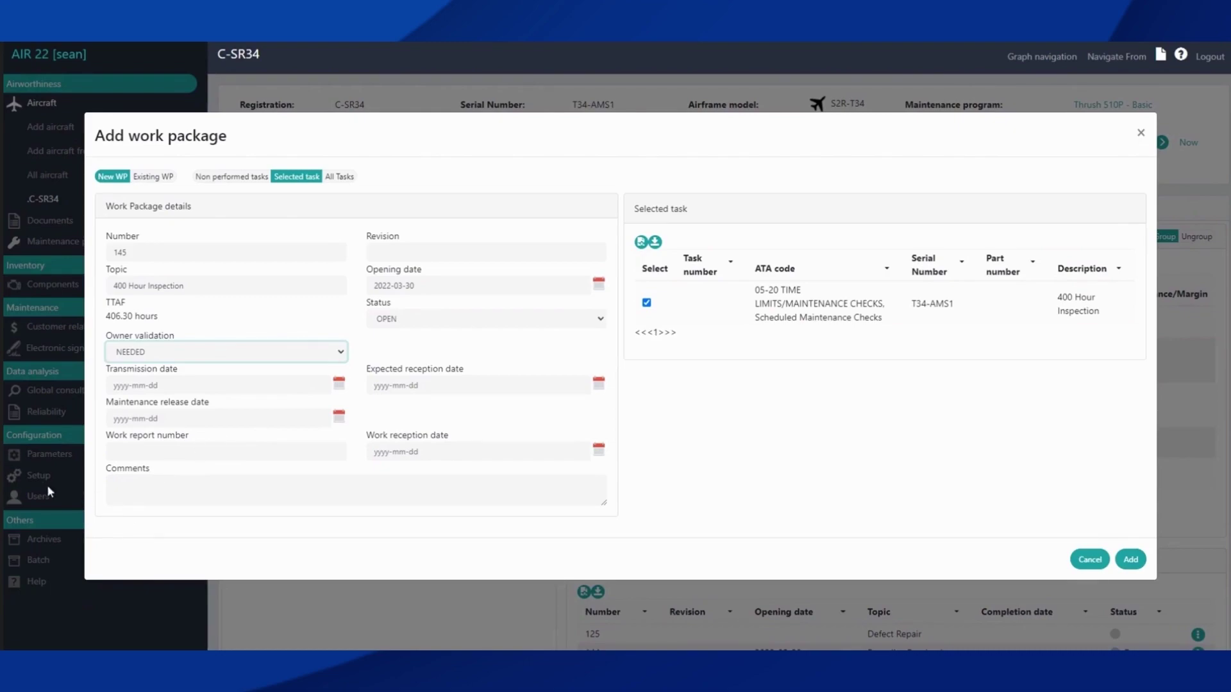
- Add the work package with no comments, choosing to discard changes for the task already in use, and close the follow-up message
click(180, 491)
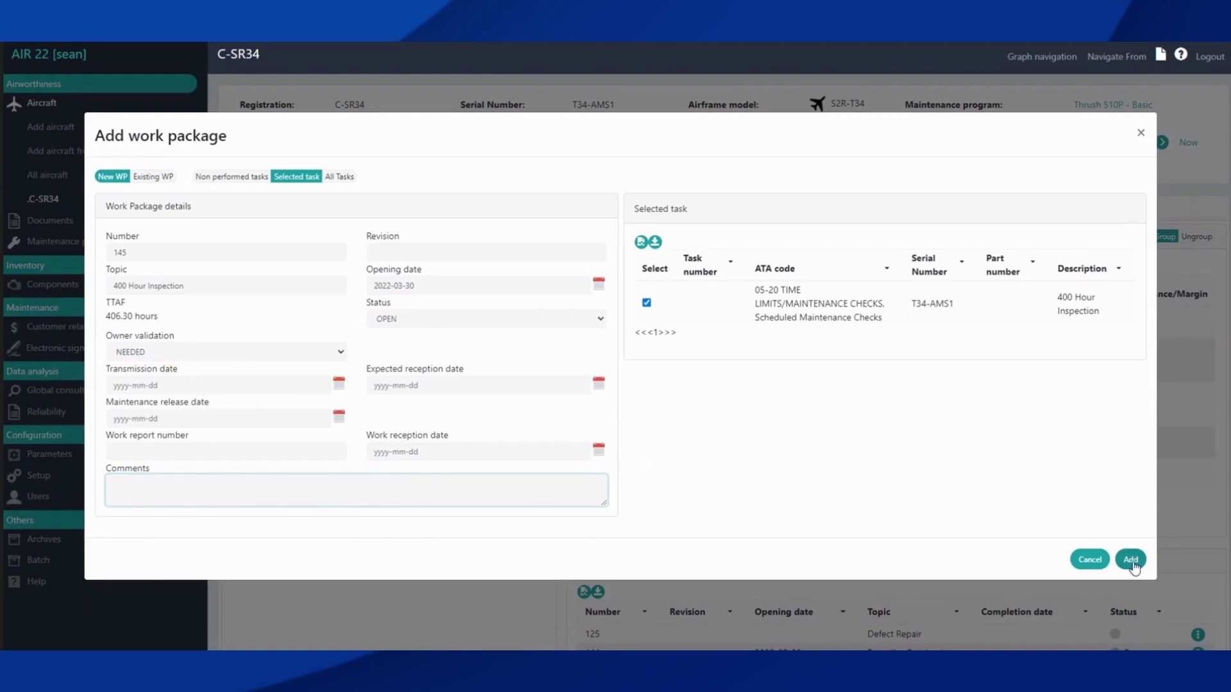
click(1131, 560)
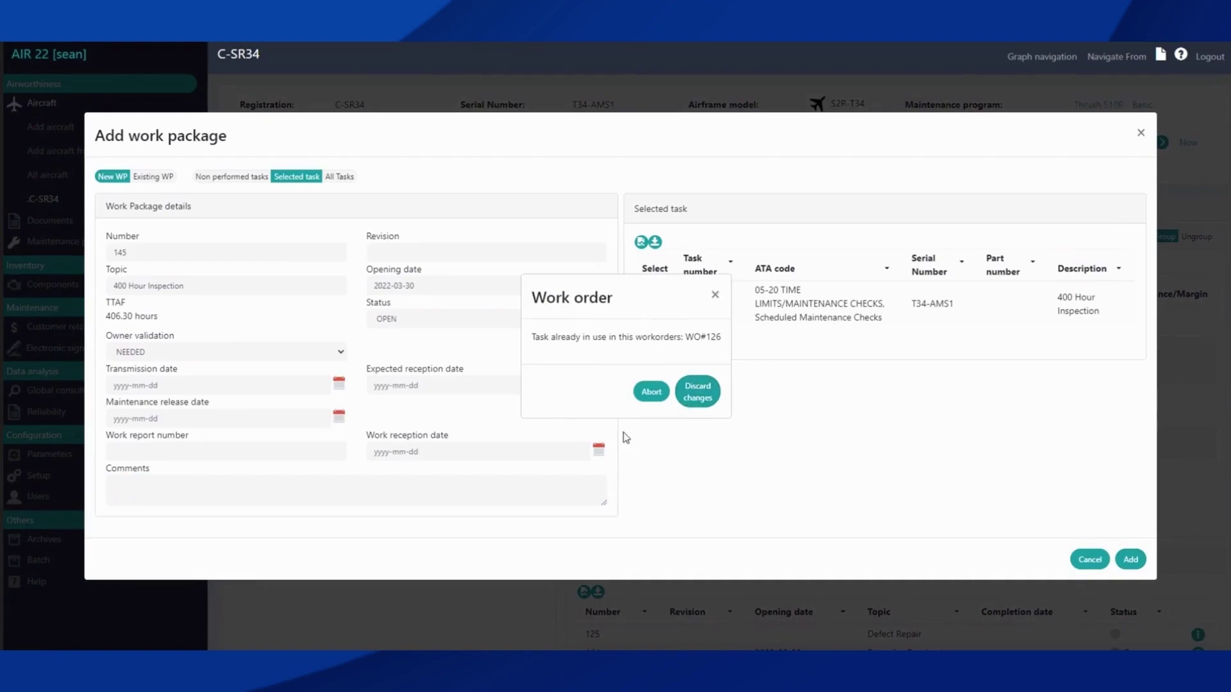
click(697, 392)
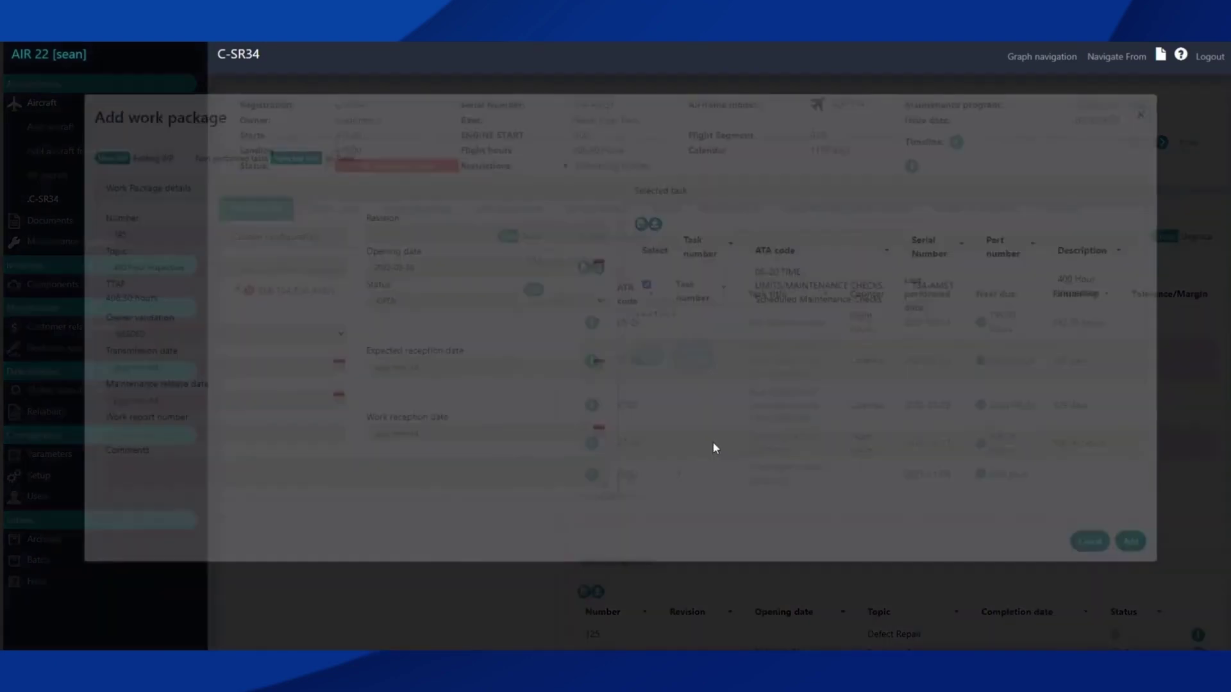
click(697, 393)
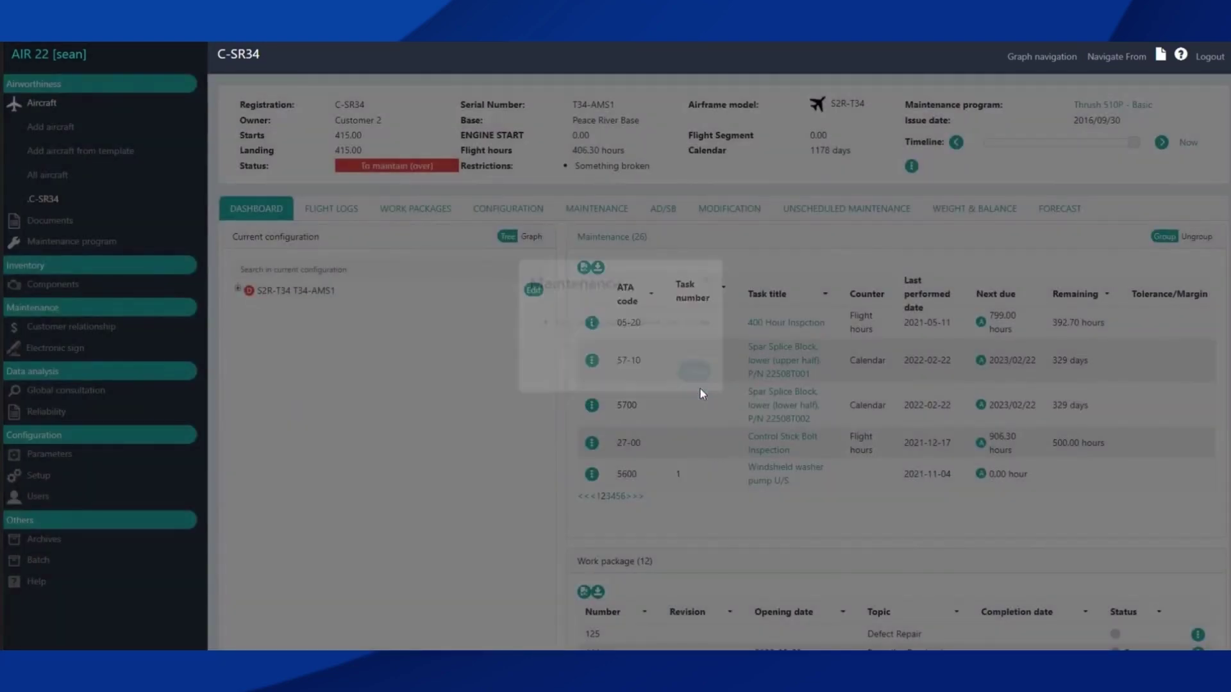
- Display the 400 Hour Inspection work package from the aircraft's list of work packages
click(420, 211)
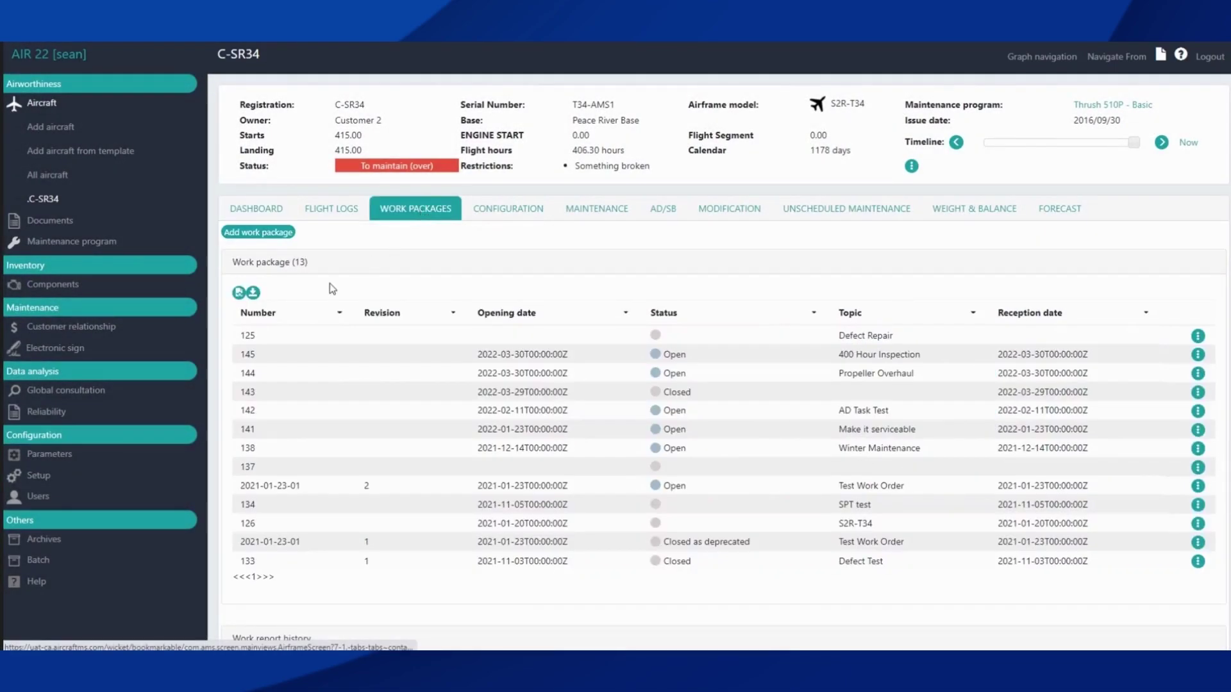
click(1198, 356)
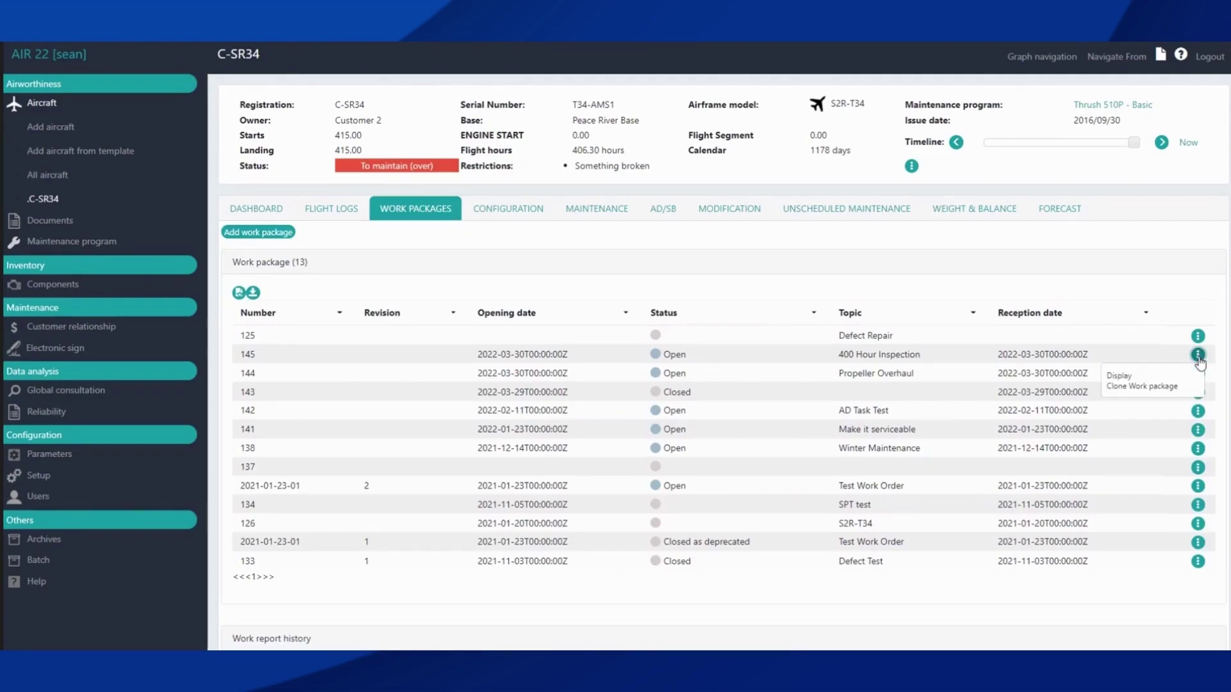
click(1122, 383)
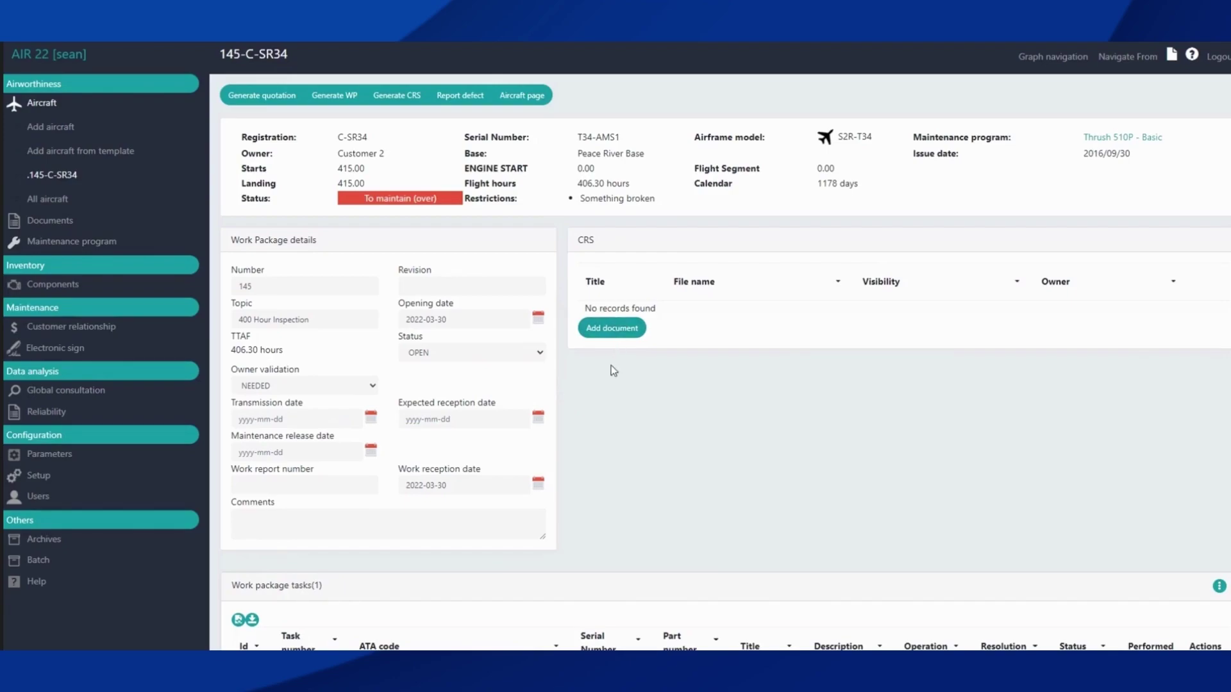
- Add a free text request reading "Clean aircraft" to the work package tasks
scroll(621, 397, down, 5)
scroll(619, 398, up, 5)
scroll(744, 369, down, 5)
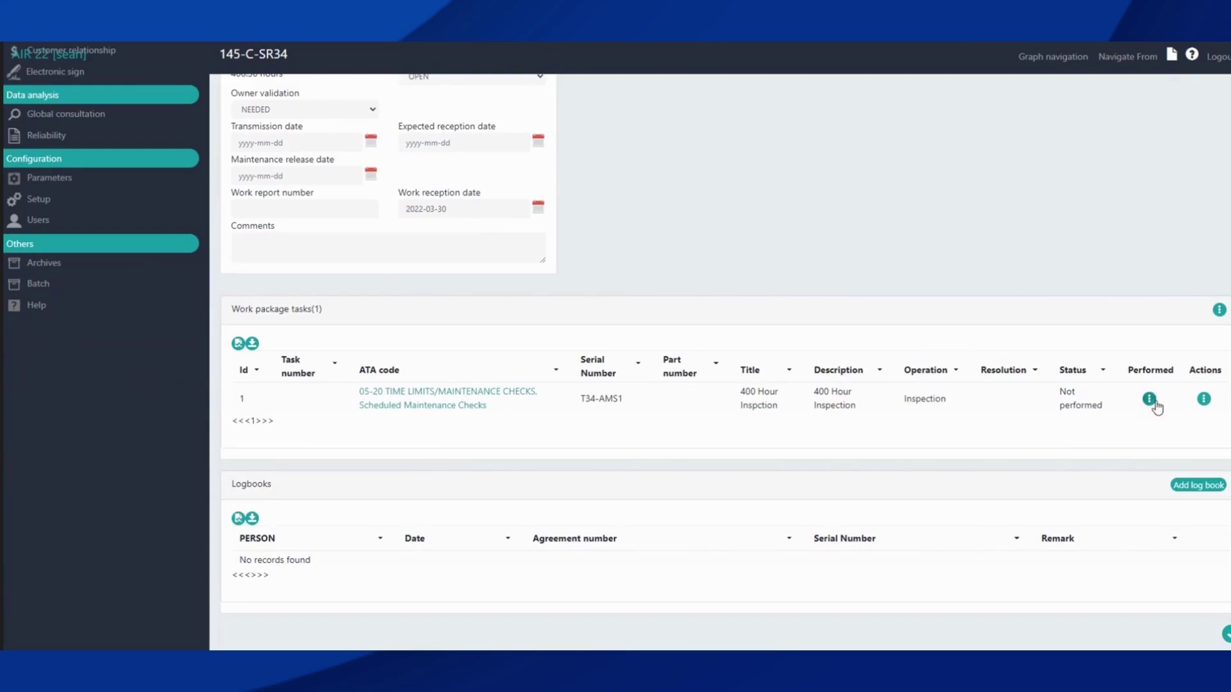
click(1219, 311)
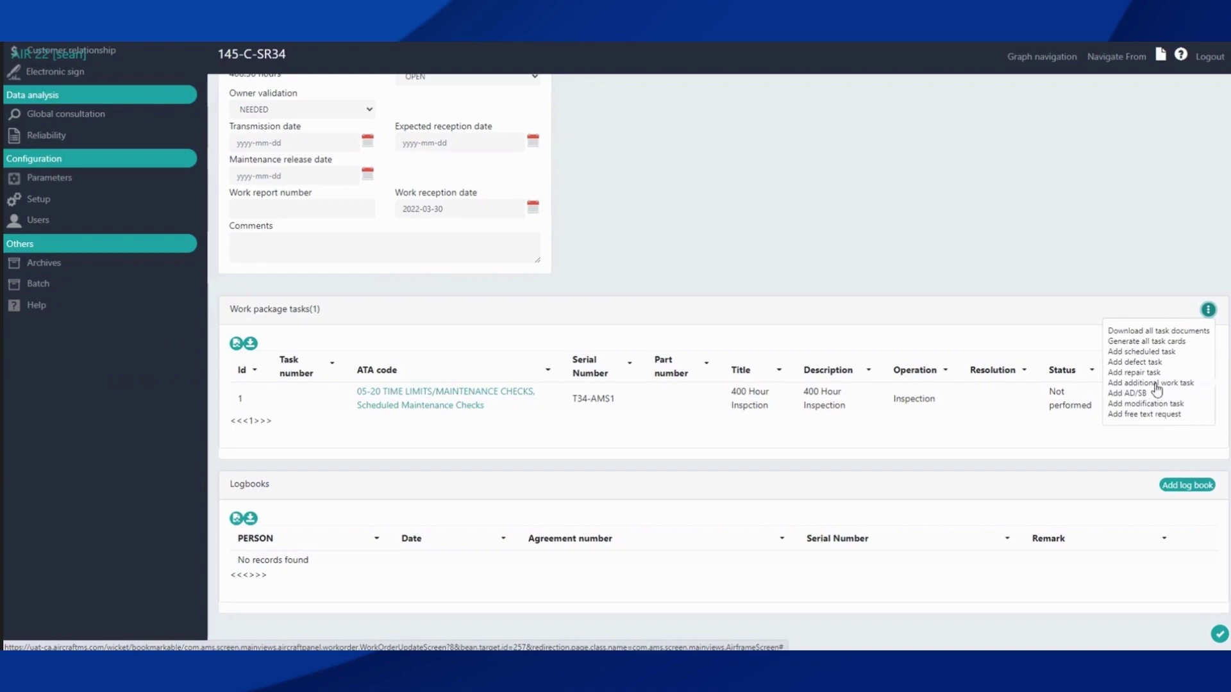
click(1145, 415)
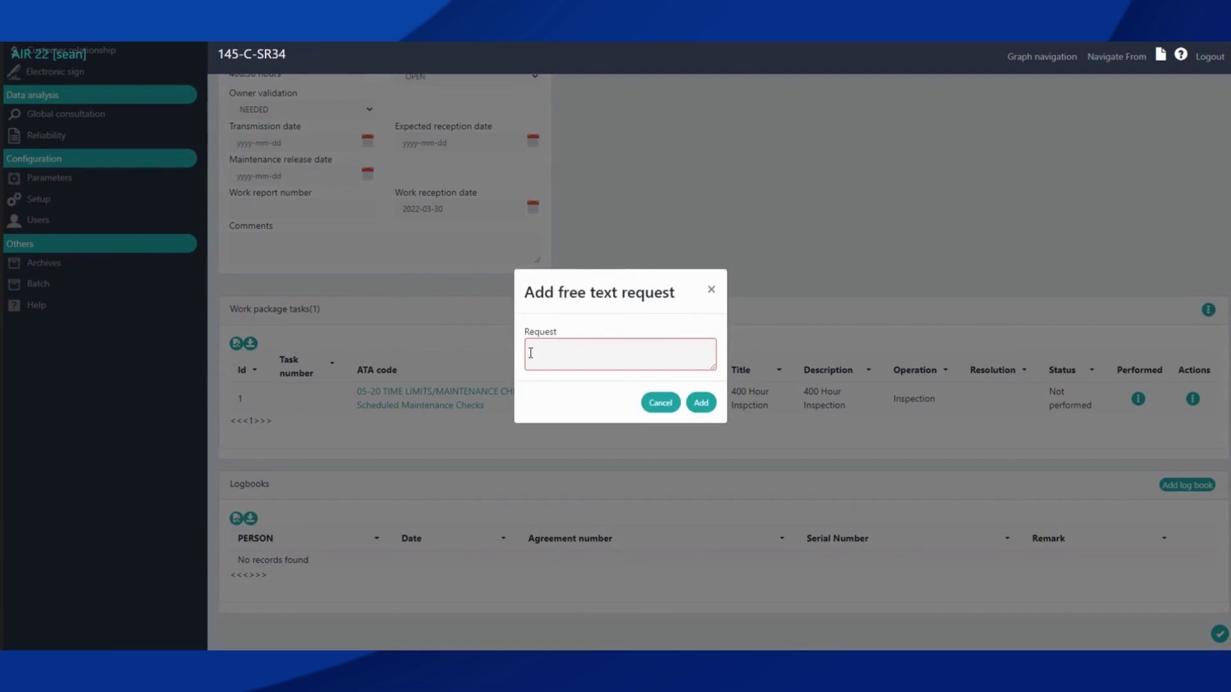
click(531, 354)
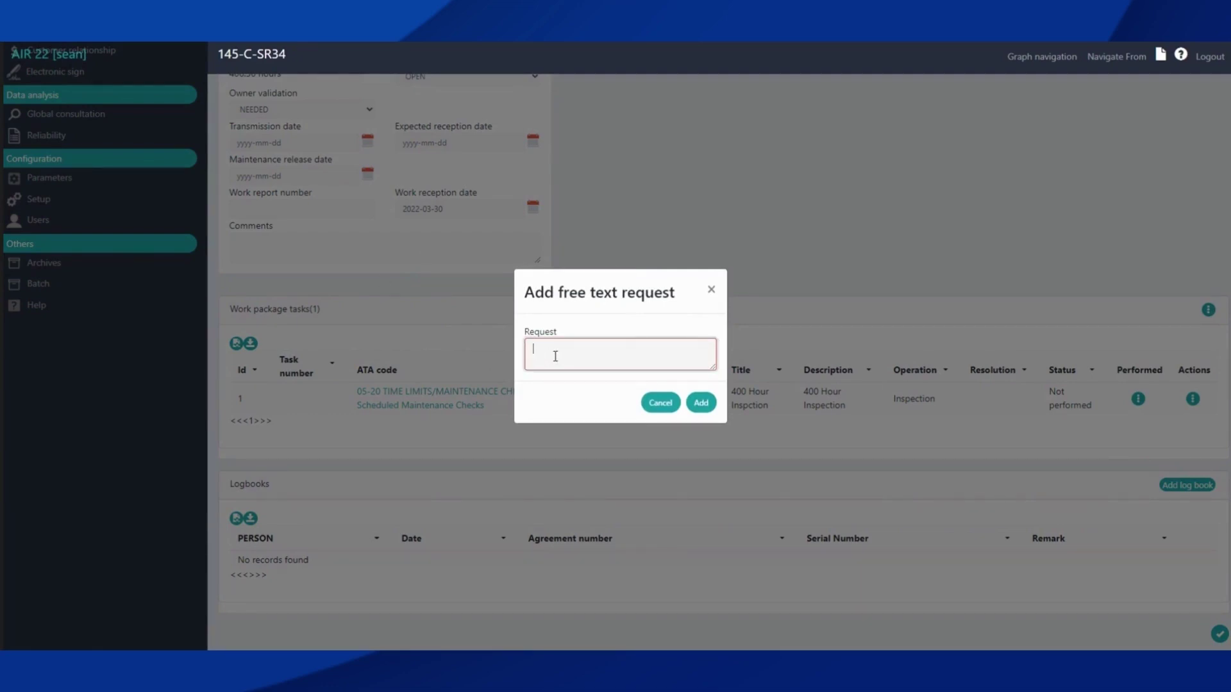
text(CLean aircraft)
key(BackSpace)
text(l)
click(713, 405)
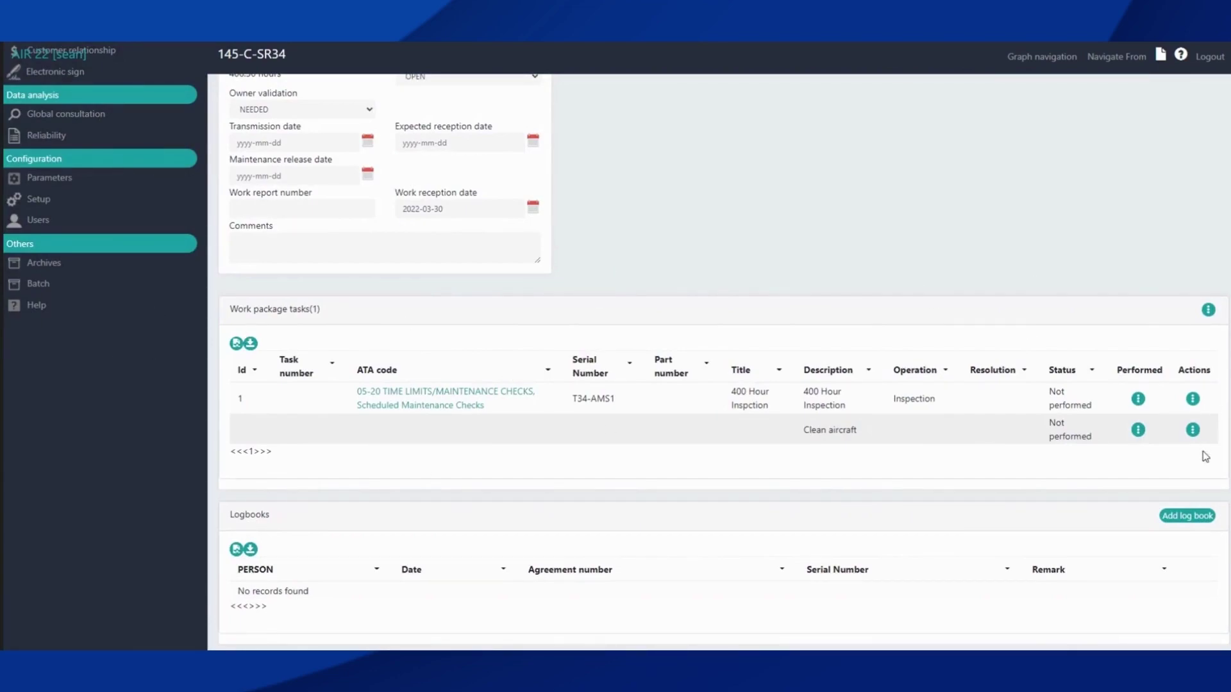
- Update the 400 Hour Inspection task's resolution with the comment "400 hour inspection carried IAW MM"
click(1193, 399)
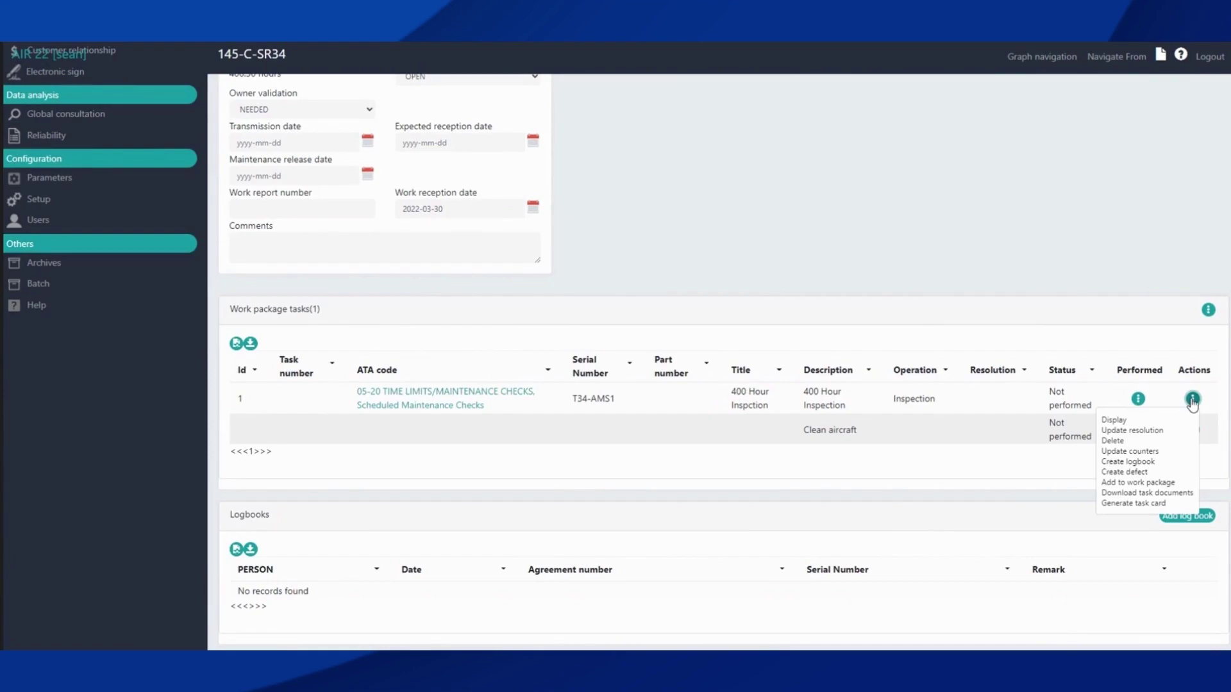
click(1132, 430)
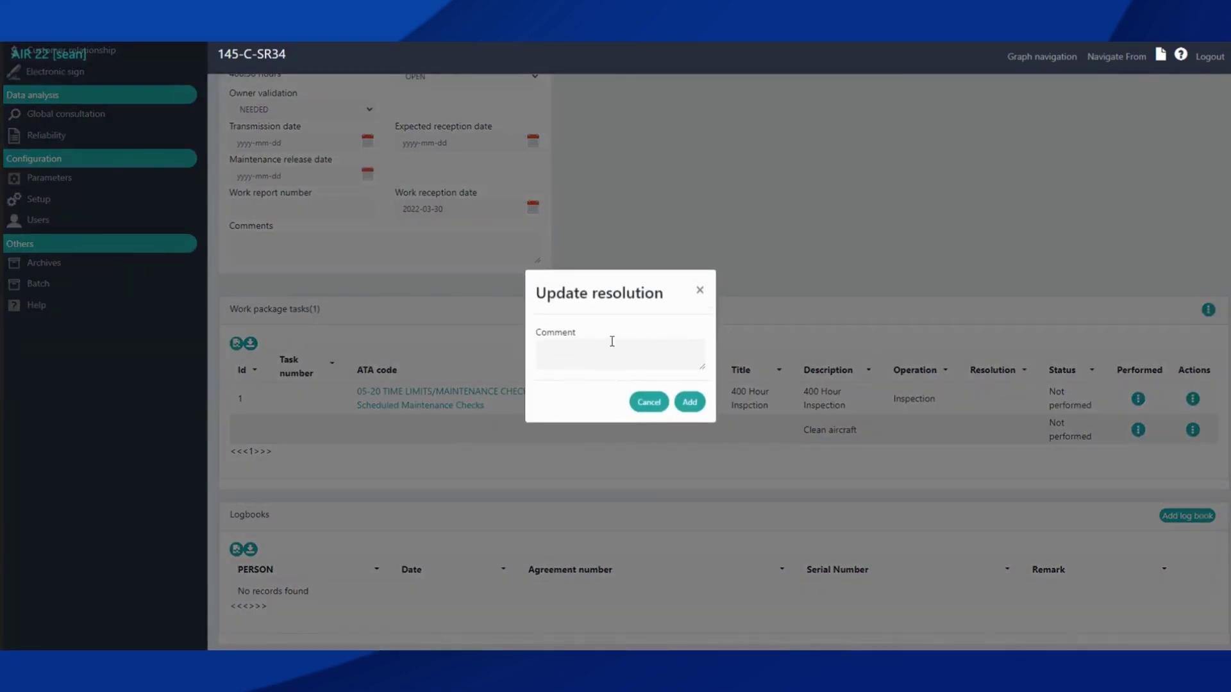
click(594, 342)
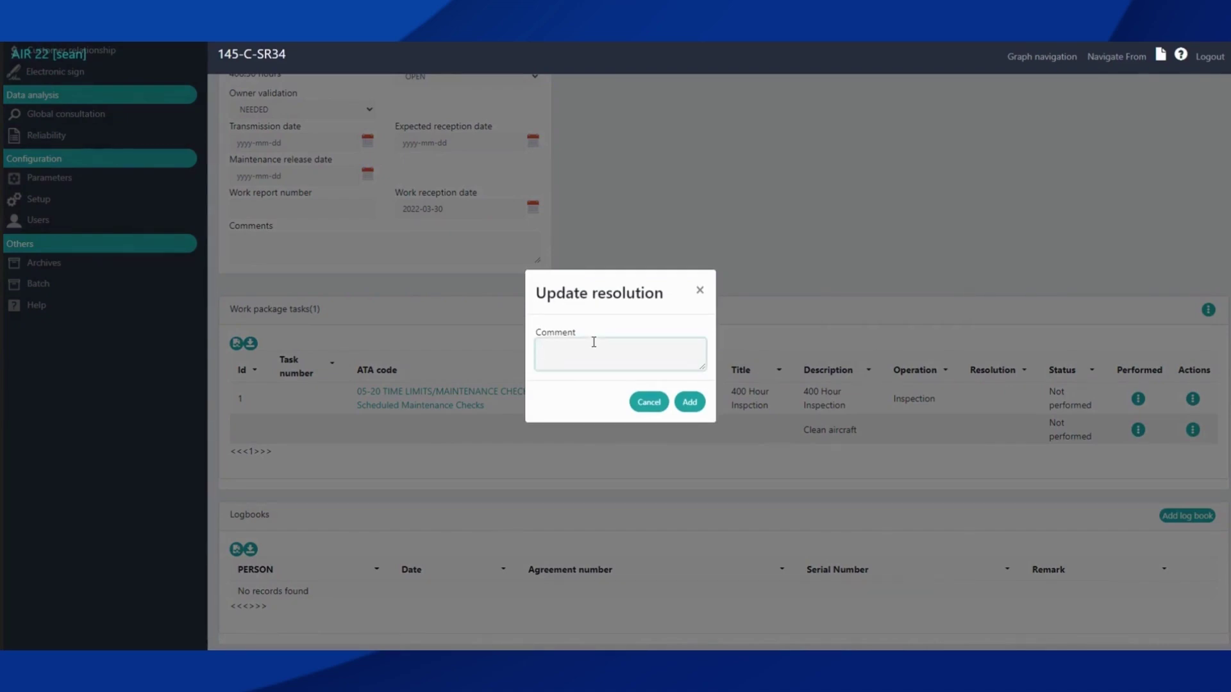
text(400 hour inspection carried IAW MM)
click(693, 404)
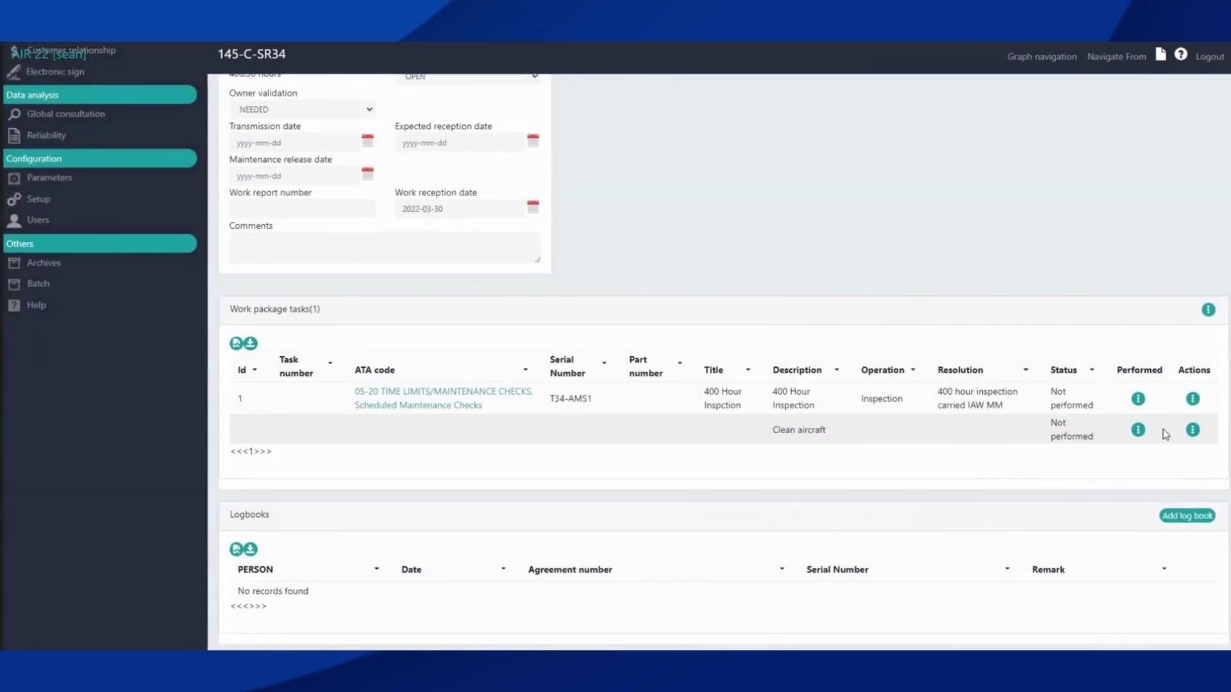
- Update the Clean aircraft request's resolution with the comment "Aircraft washed"
click(1194, 431)
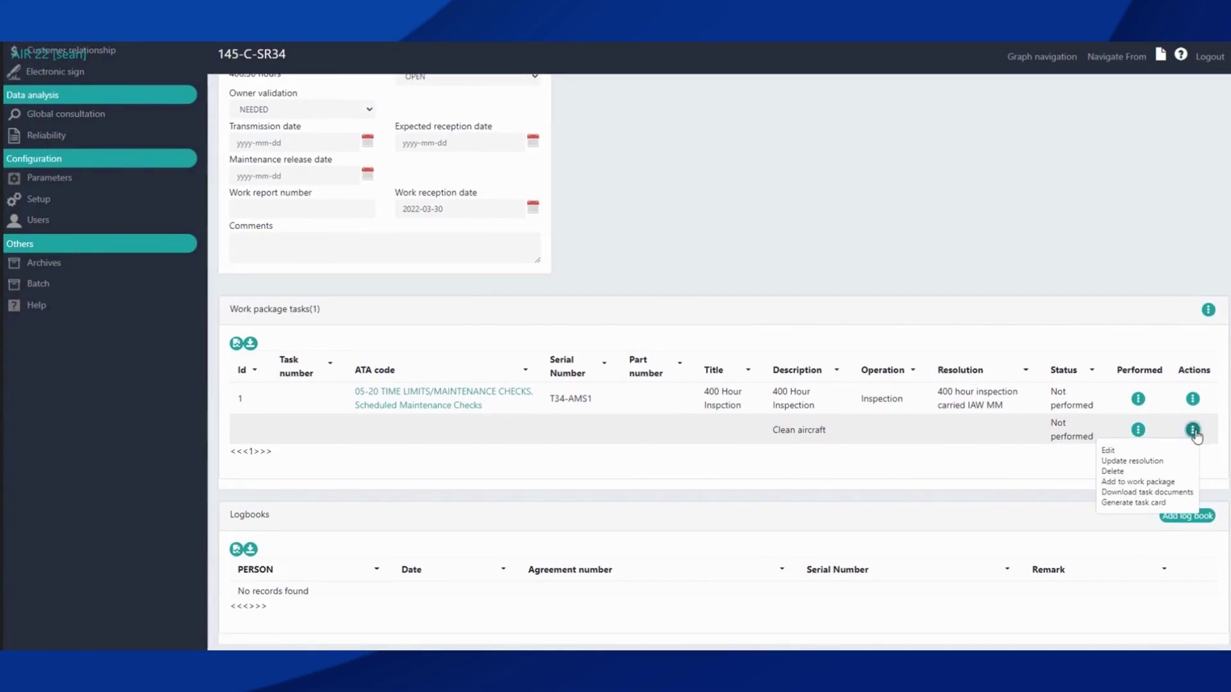
click(1127, 463)
click(570, 348)
text(Airc)
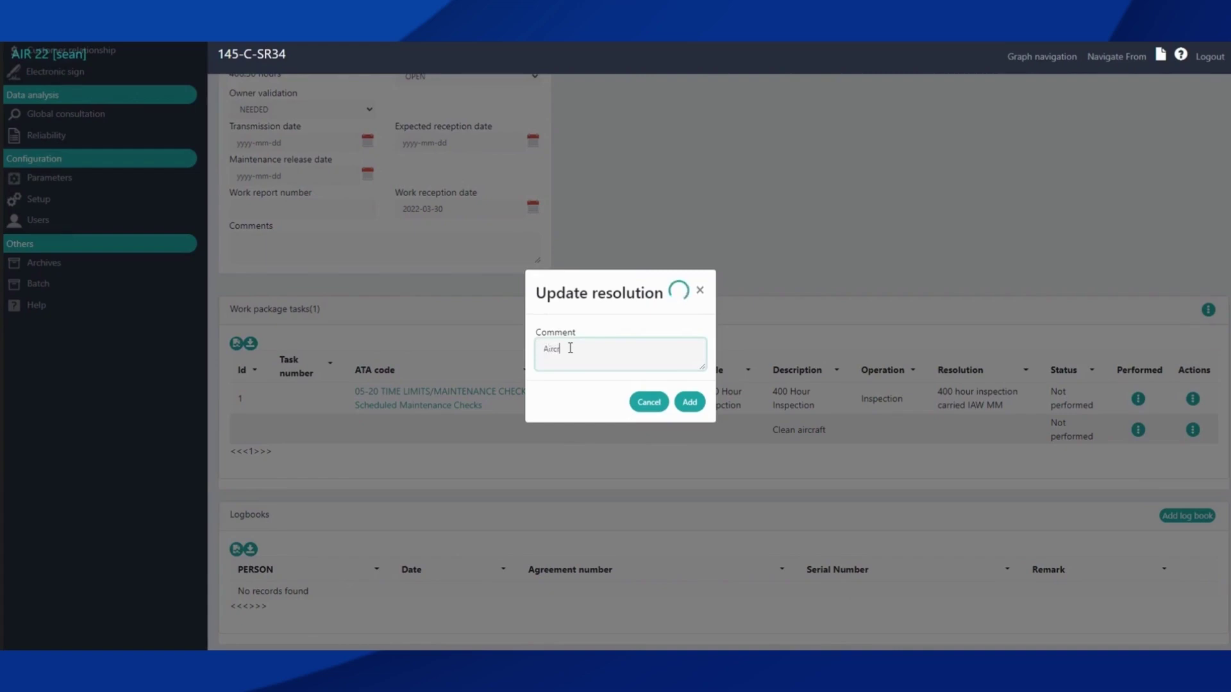
text(raft washed)
click(690, 402)
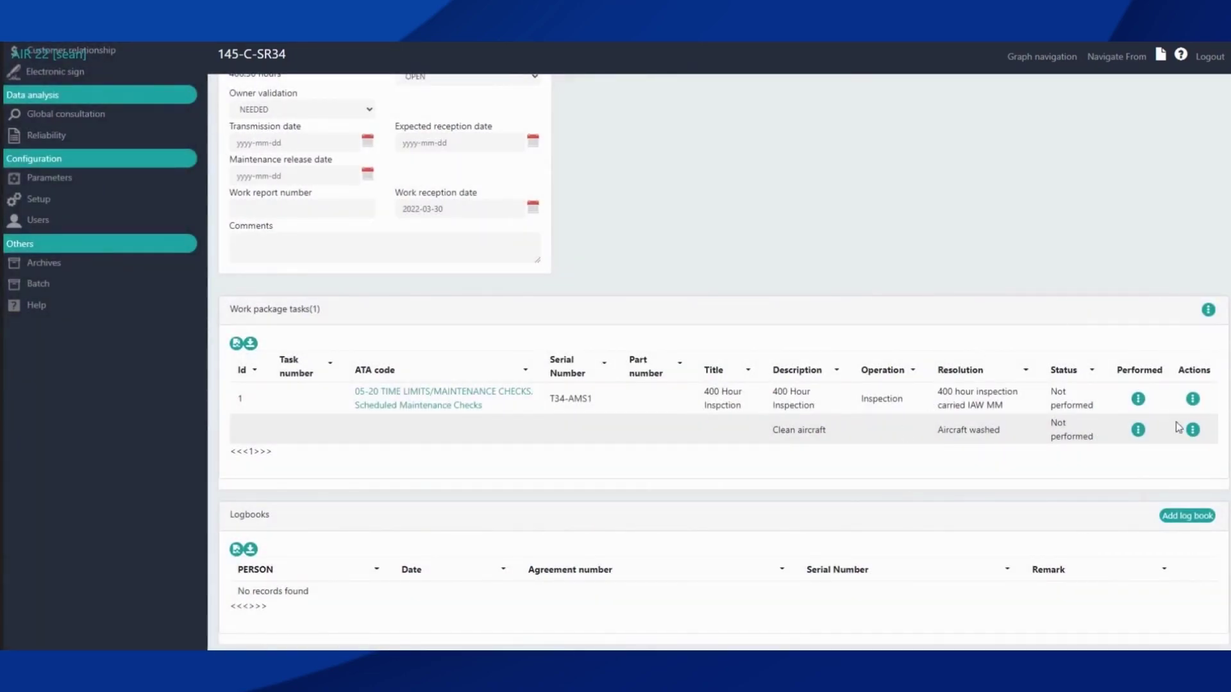
- Set the 400 Hour Inspection task as performed with completion date 2022-03-30 at 10:59 UTC
click(1139, 400)
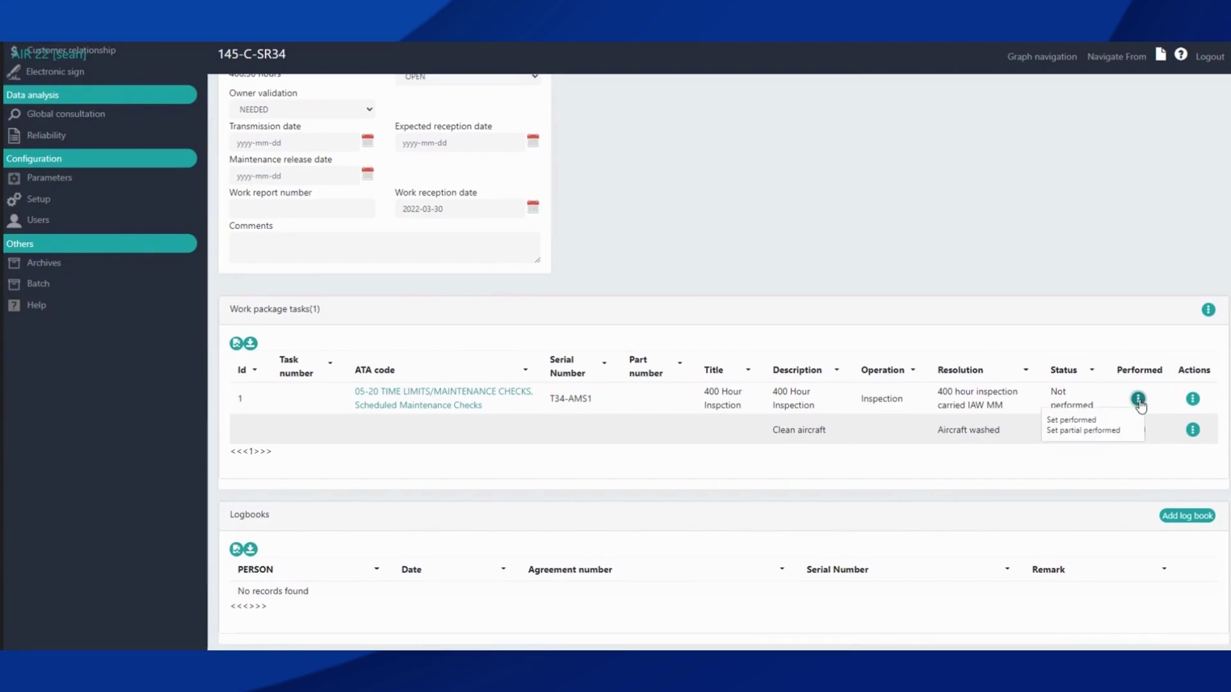
click(1072, 420)
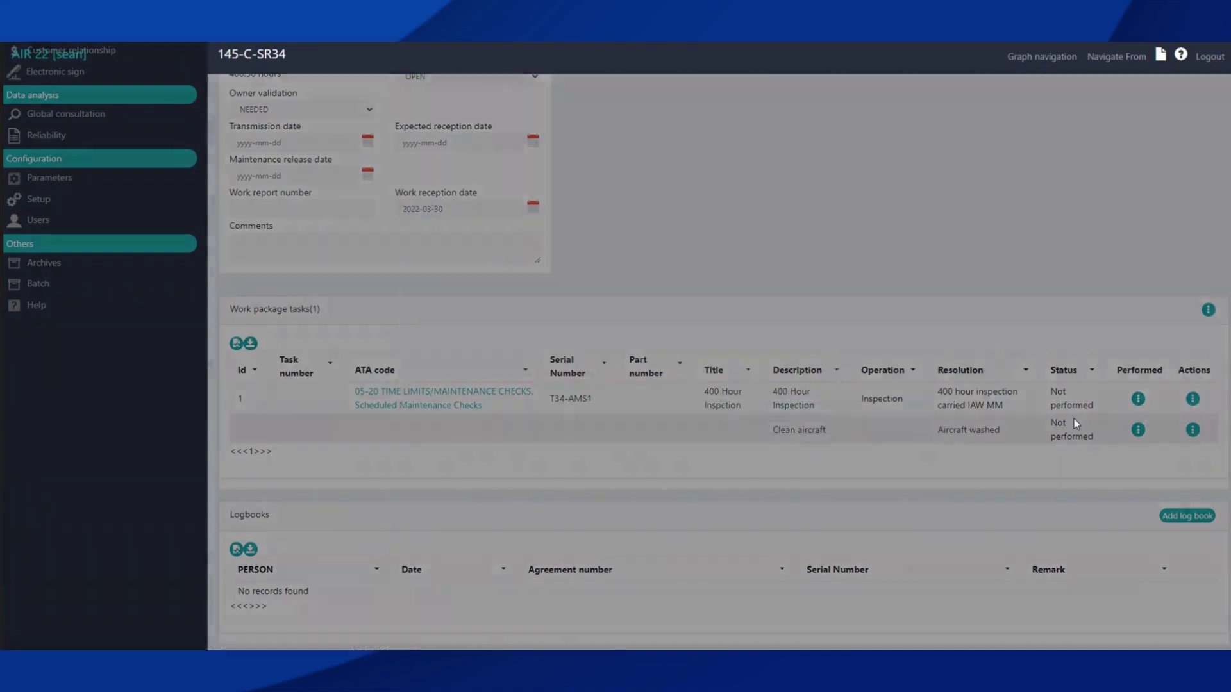
click(520, 312)
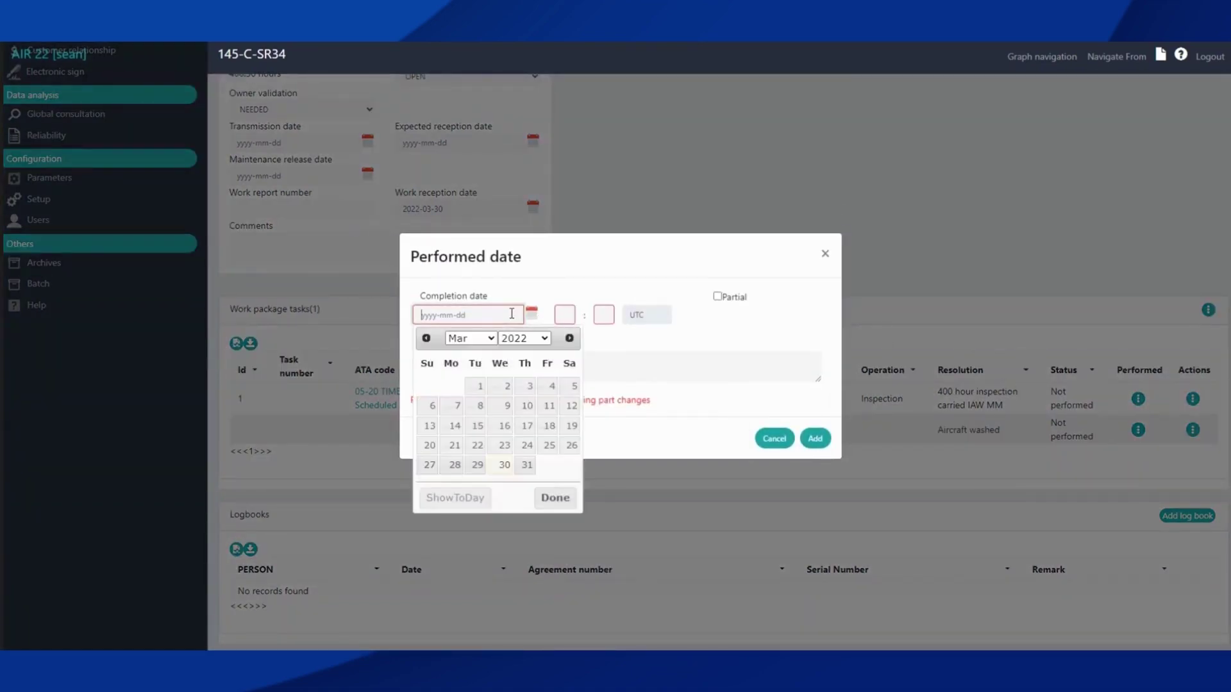
click(499, 469)
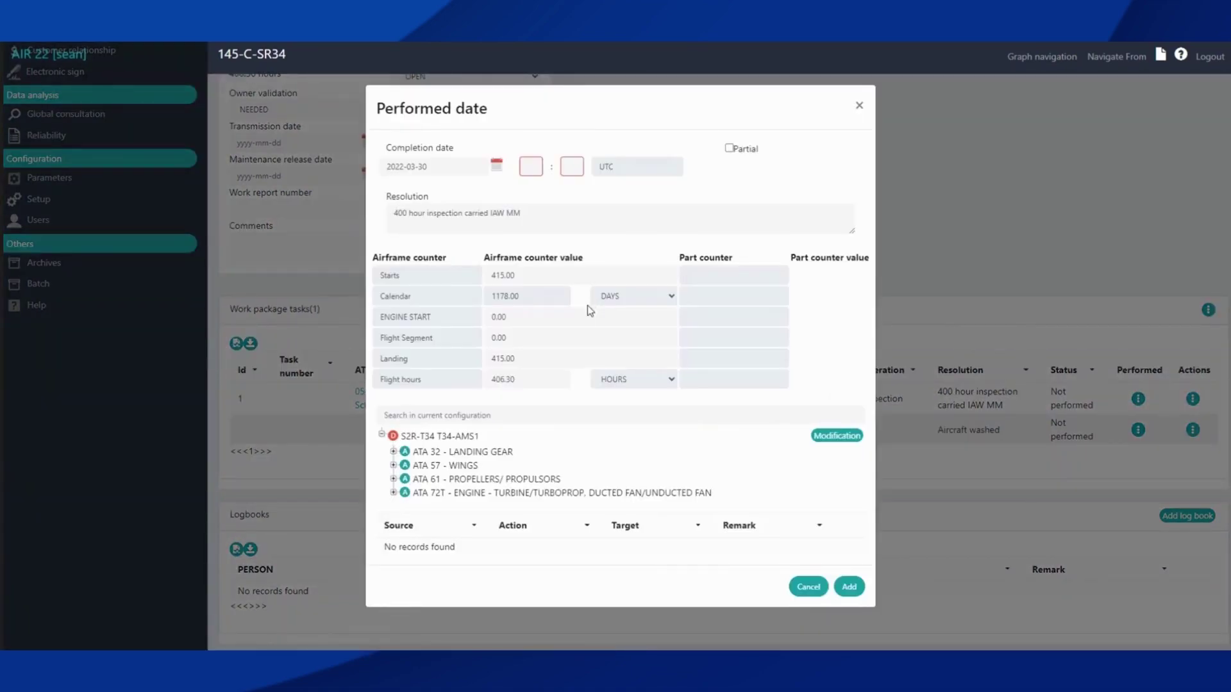
click(536, 167)
text(10)
click(565, 163)
text(59)
- Expand the Wings and Propellers/Propulsors branches of the current configuration and submit the task's performed entry without part changes
click(391, 455)
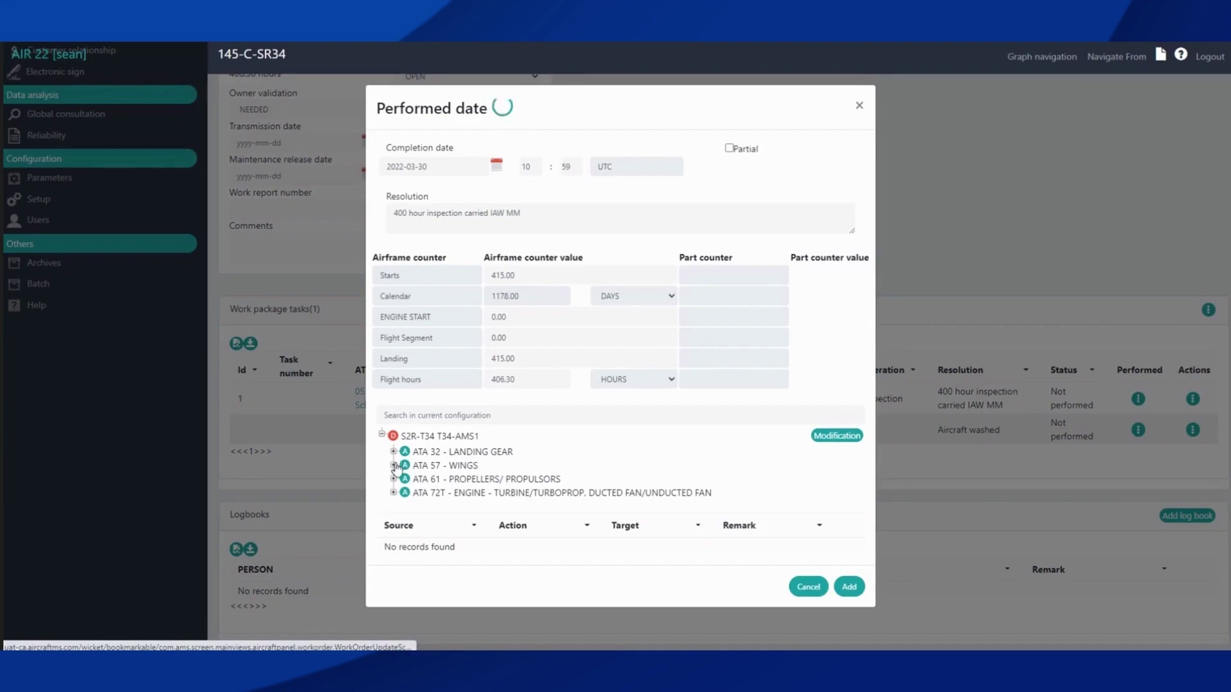
click(393, 465)
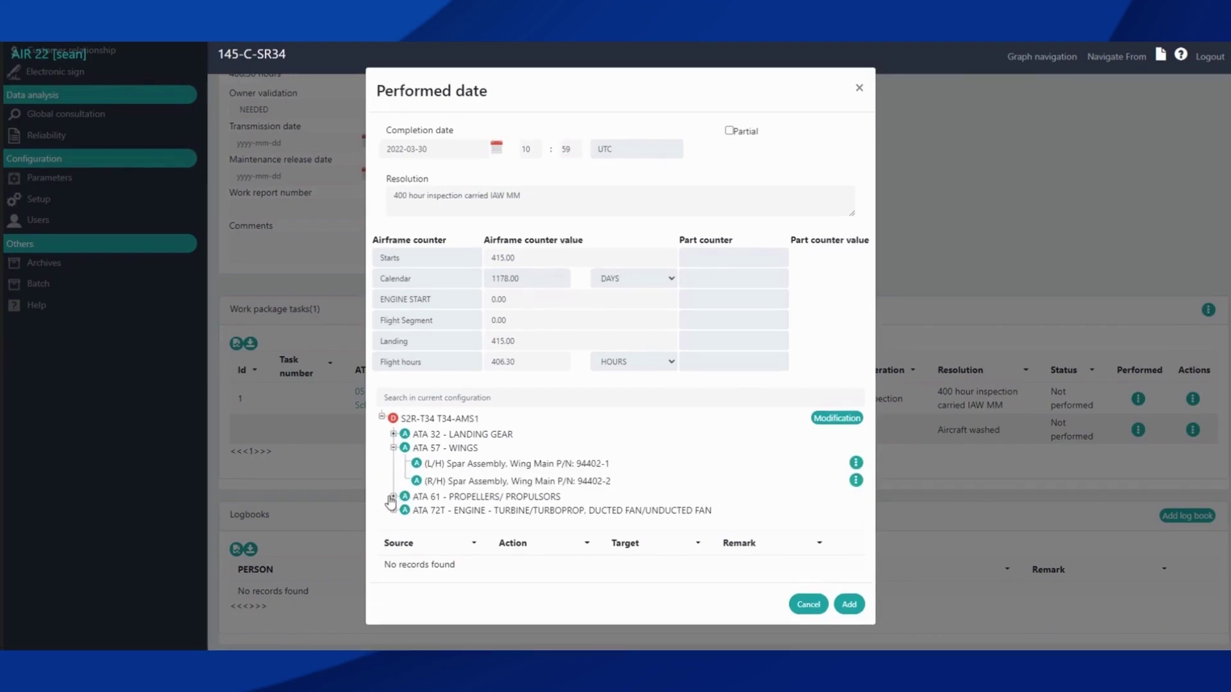
click(394, 498)
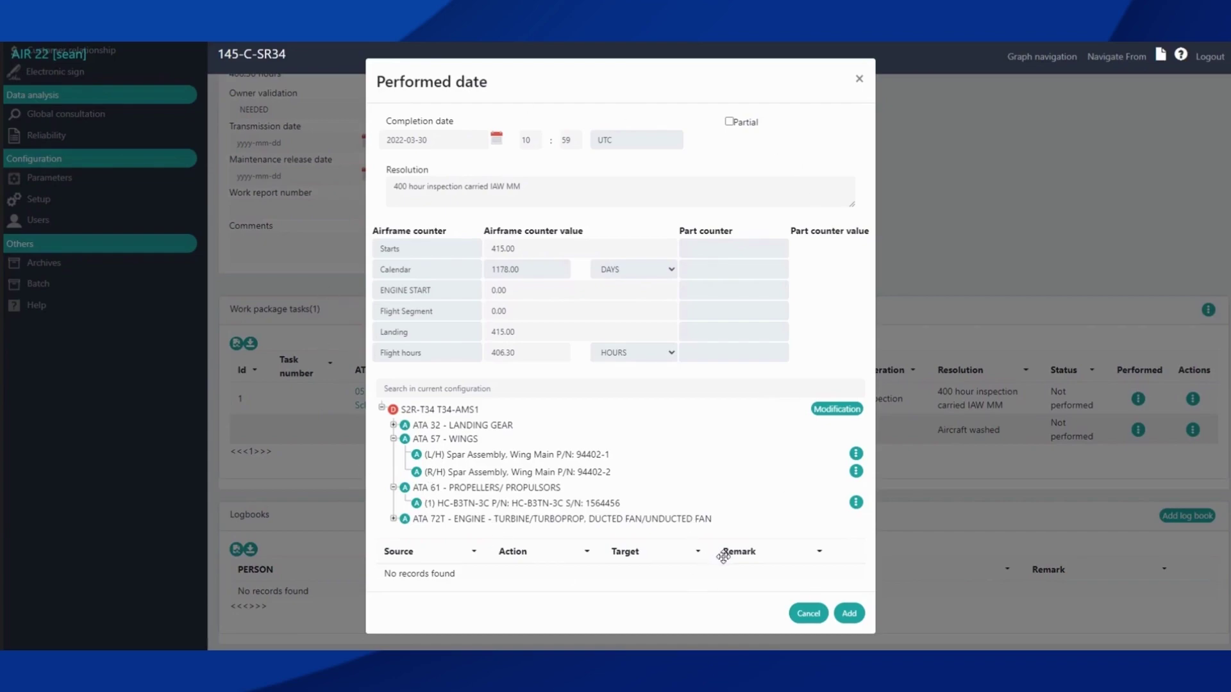
click(847, 614)
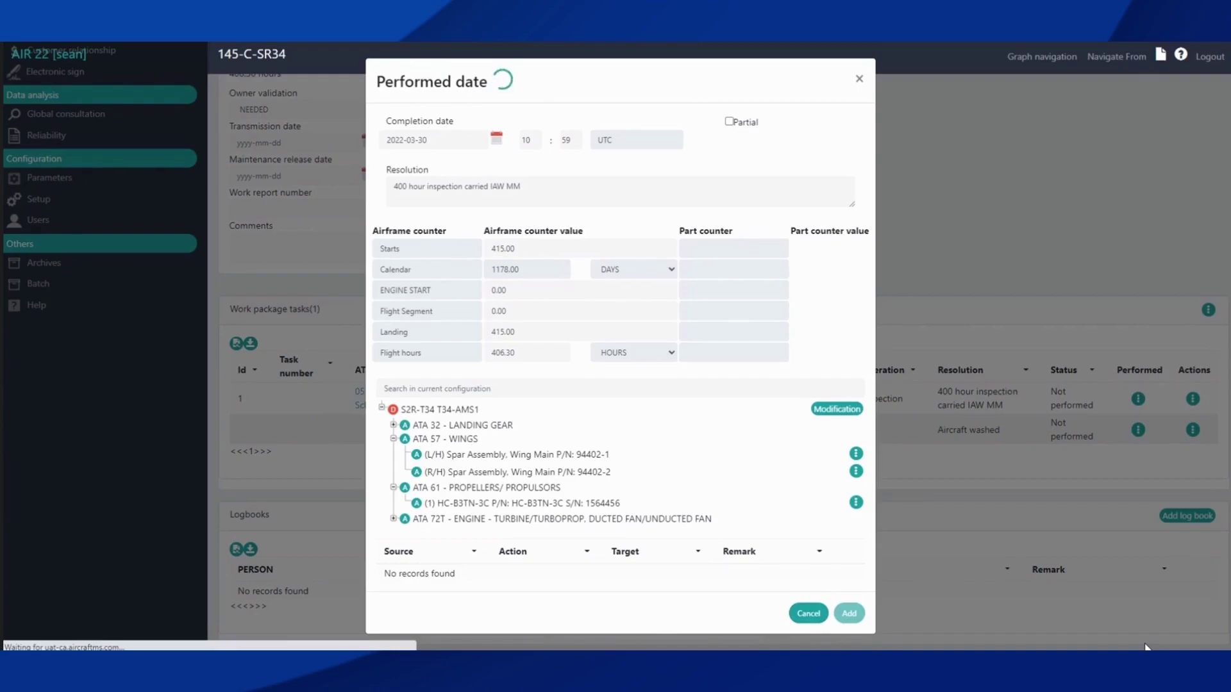
scroll(998, 504, down, 5)
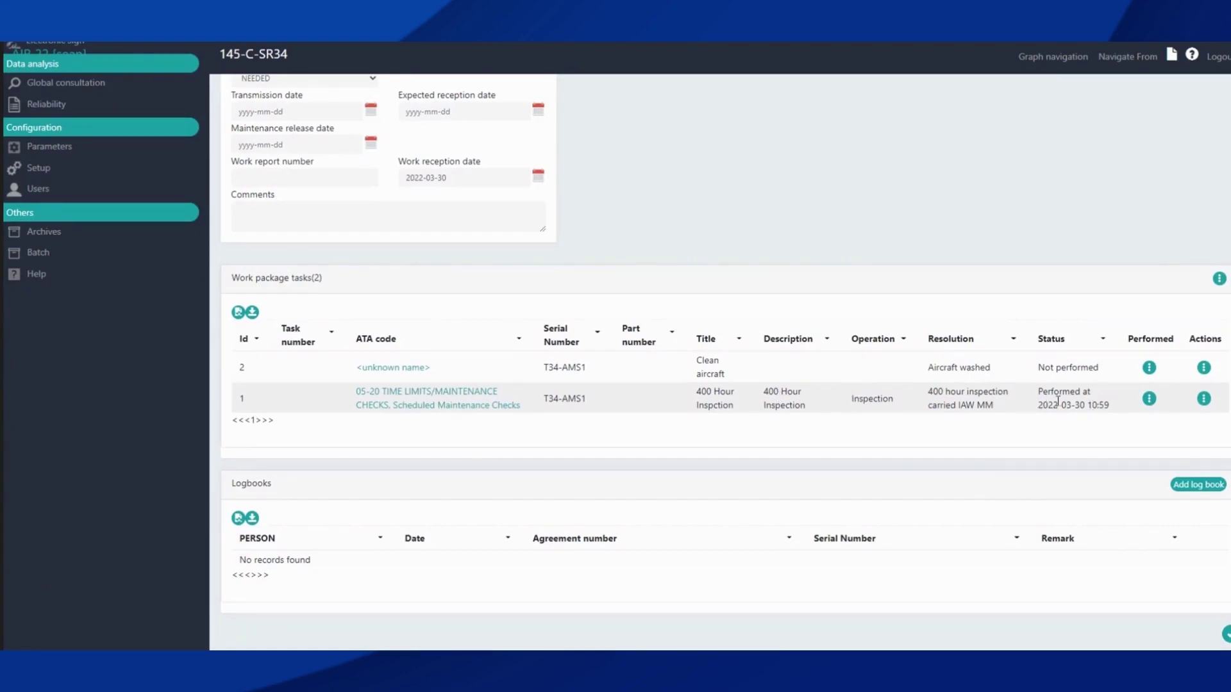
- Record the Clean aircraft task as performed on 2022-03-30 at 10:59 UTC
click(1149, 367)
click(1079, 388)
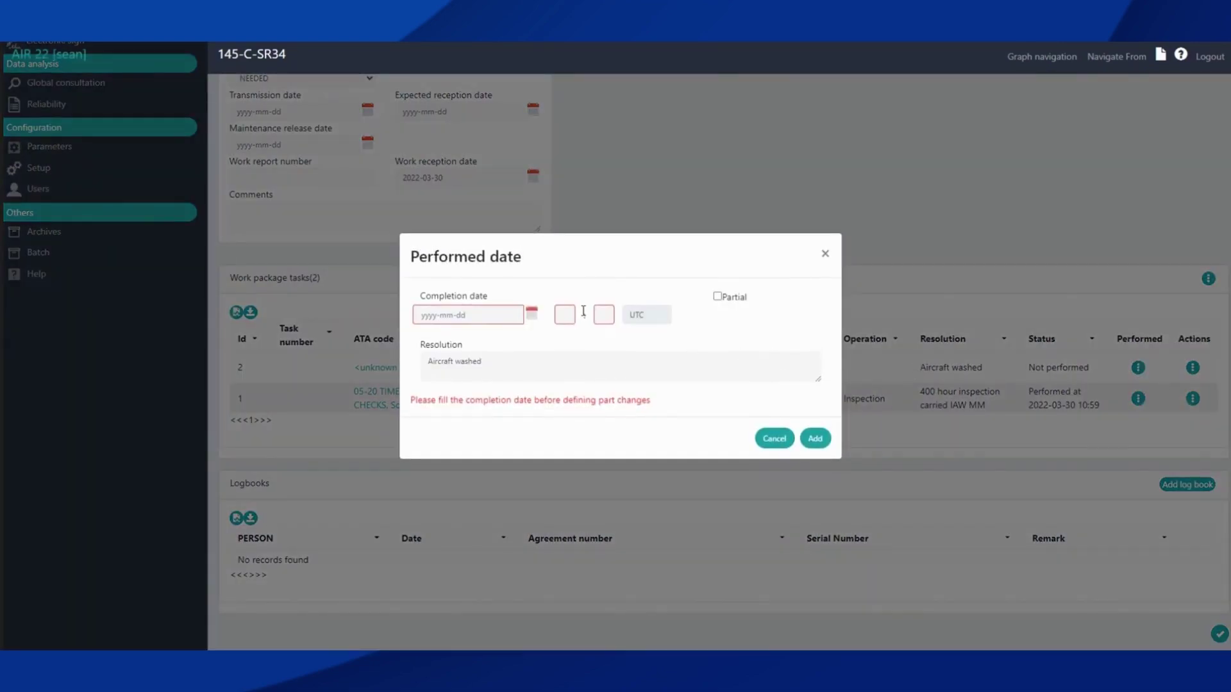
click(511, 314)
click(499, 461)
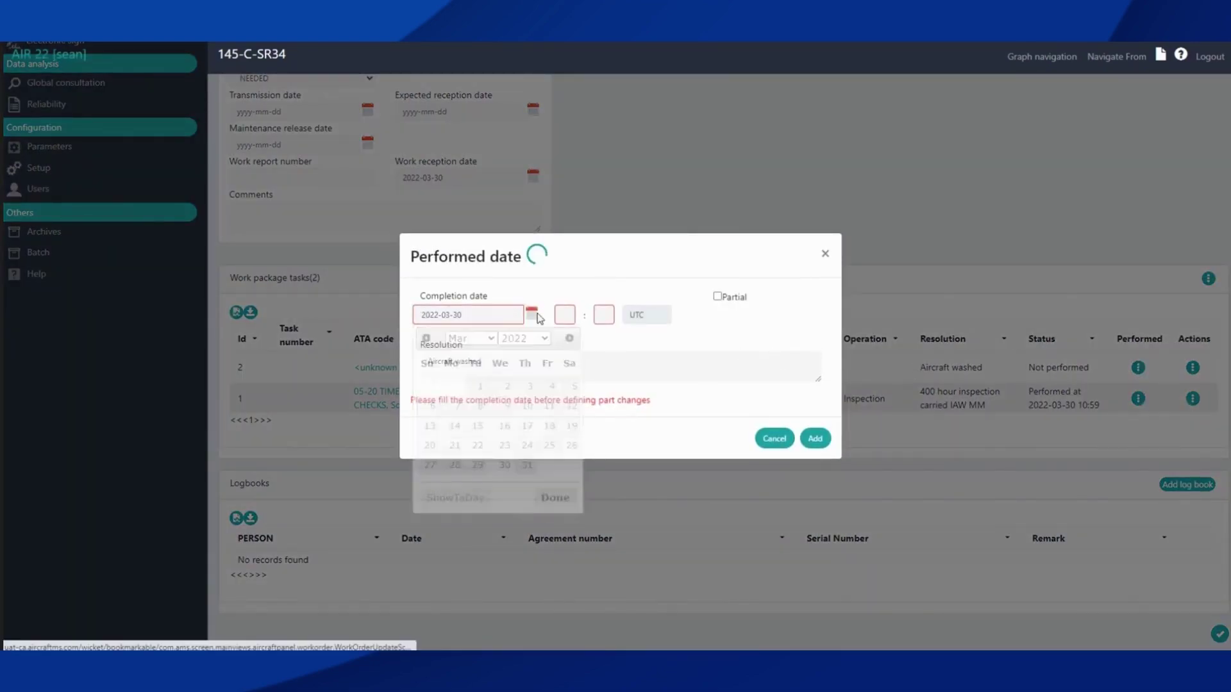
click(534, 170)
text(10)
click(572, 166)
text(59)
click(849, 587)
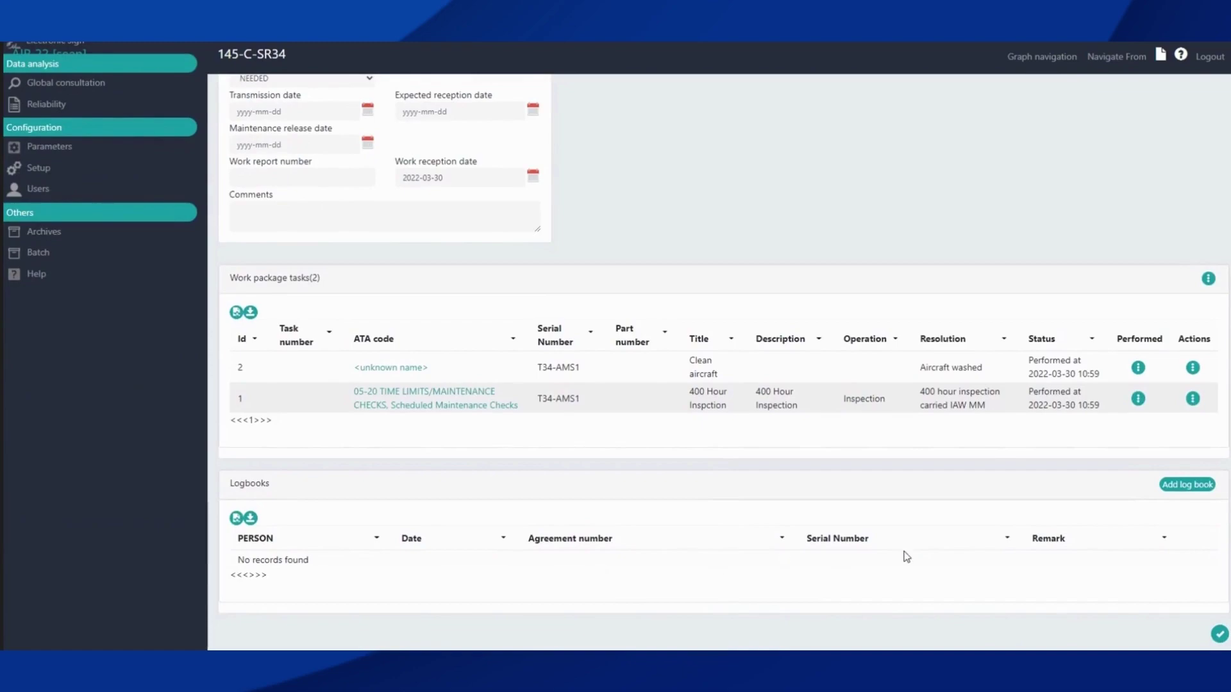
- Start a logbook for the work package, choosing the responsible person, the date 2022-03-30 and entering the agreement number
click(1184, 485)
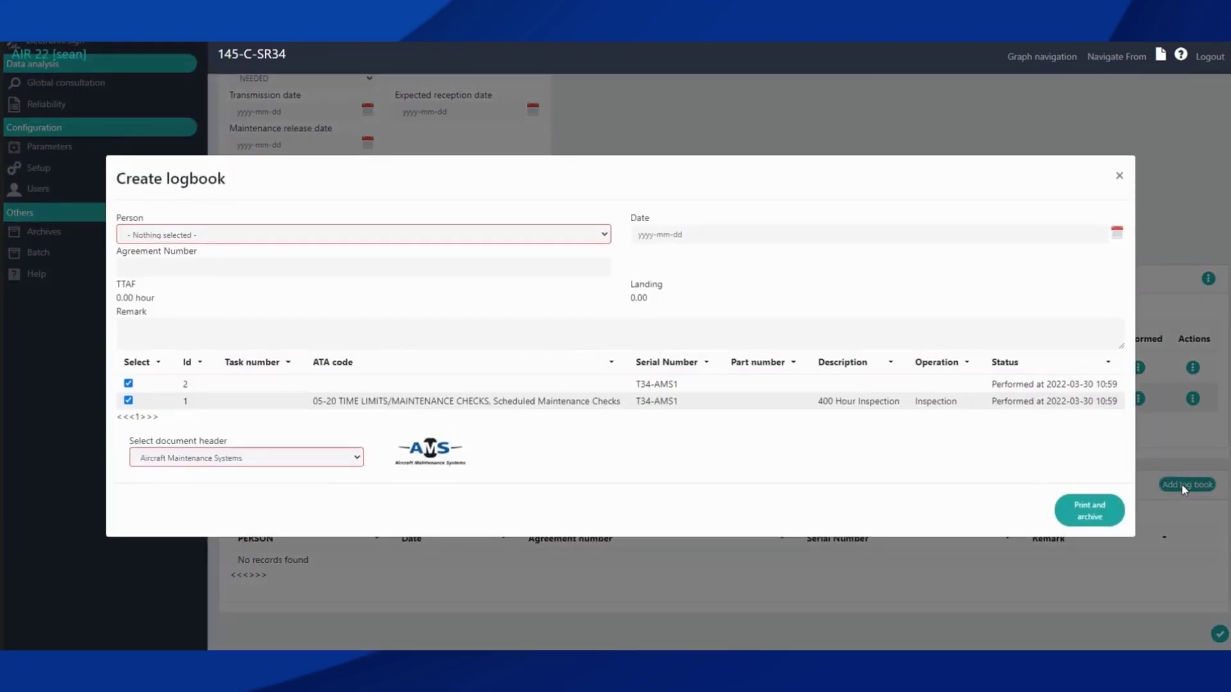
click(604, 235)
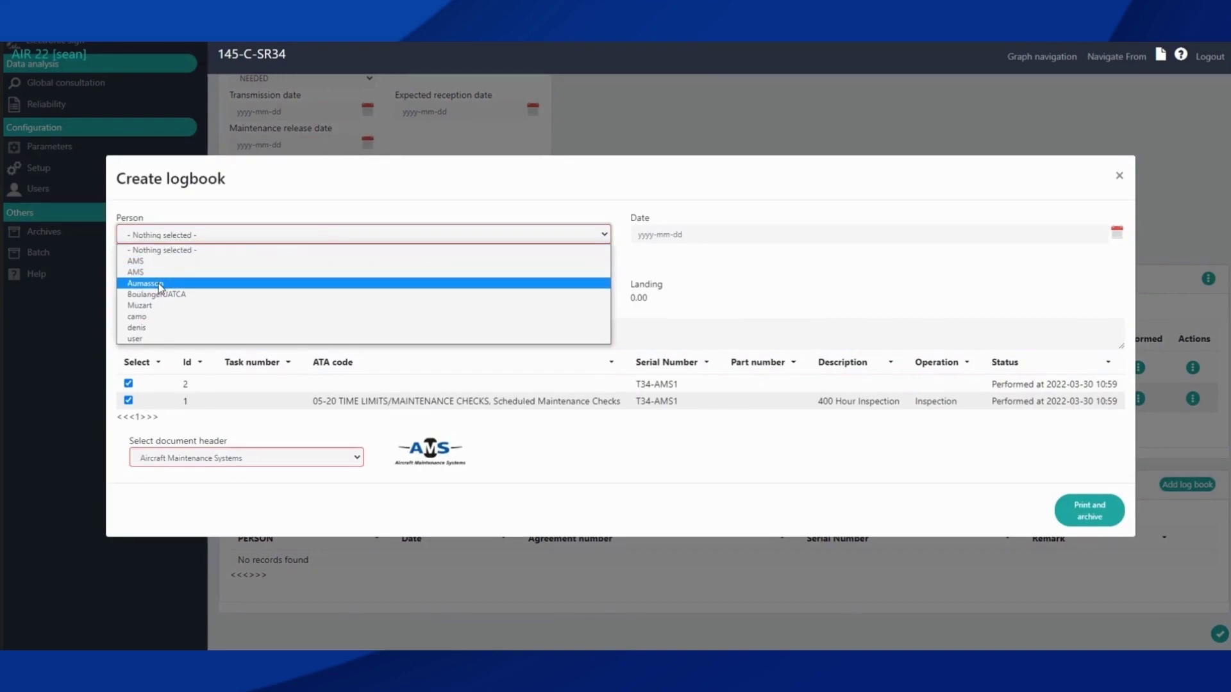
click(154, 328)
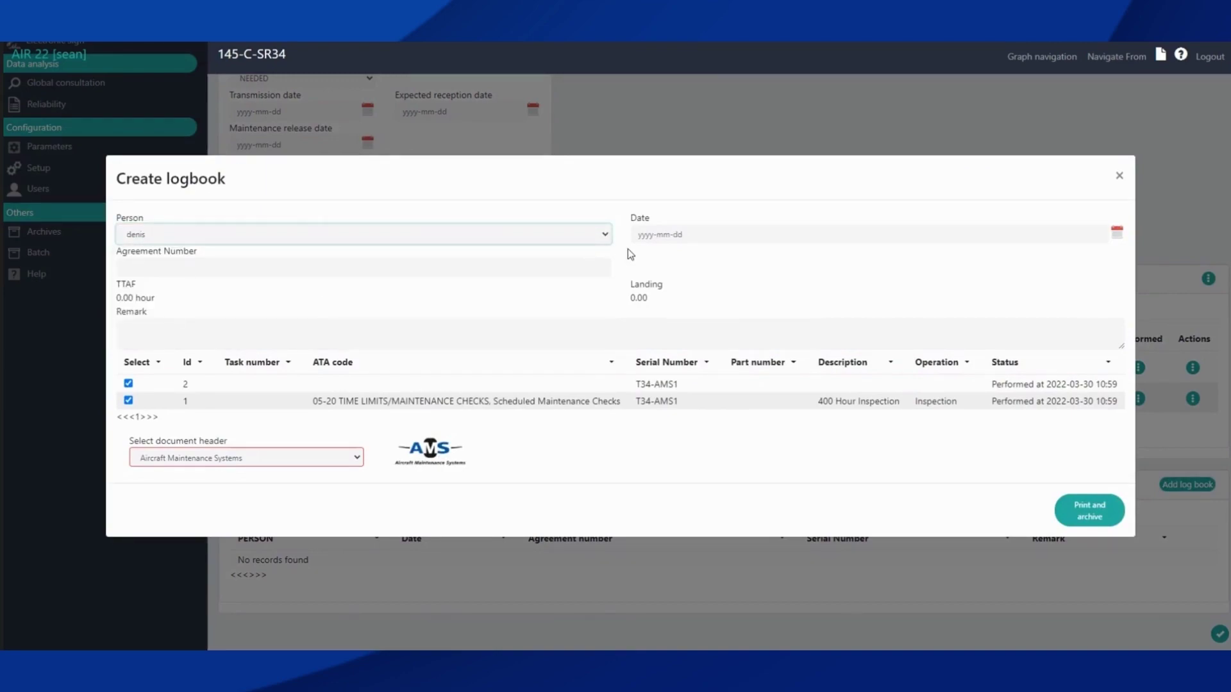
click(692, 231)
click(719, 388)
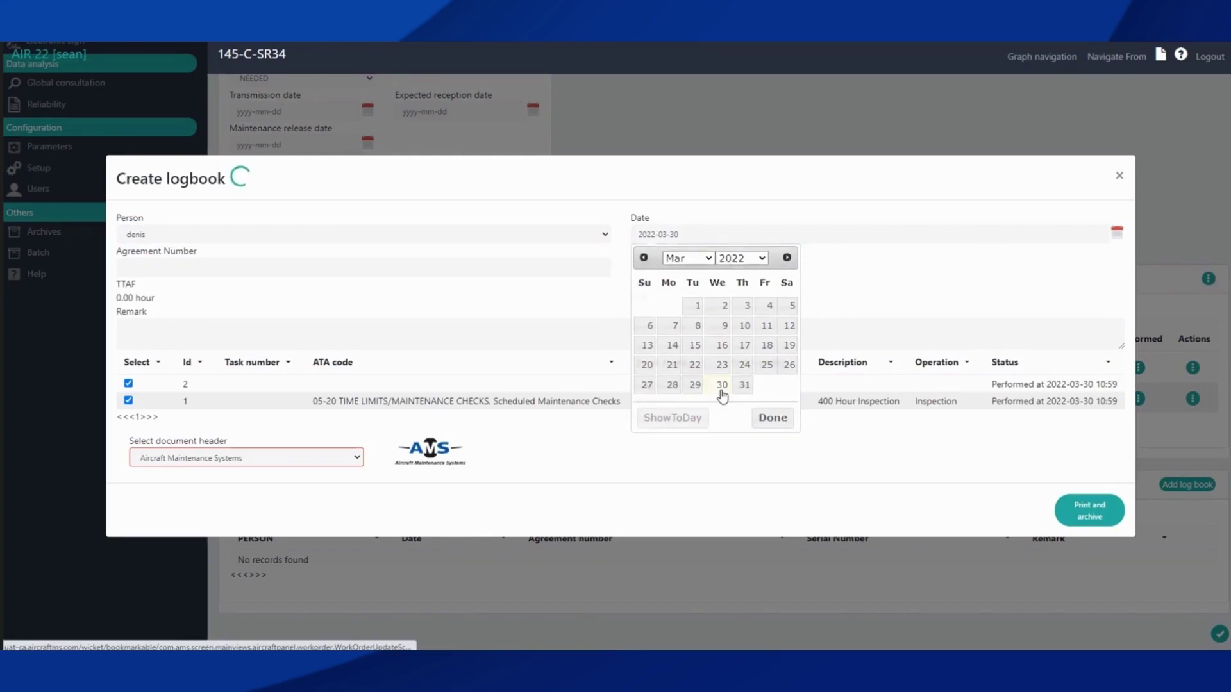
click(154, 263)
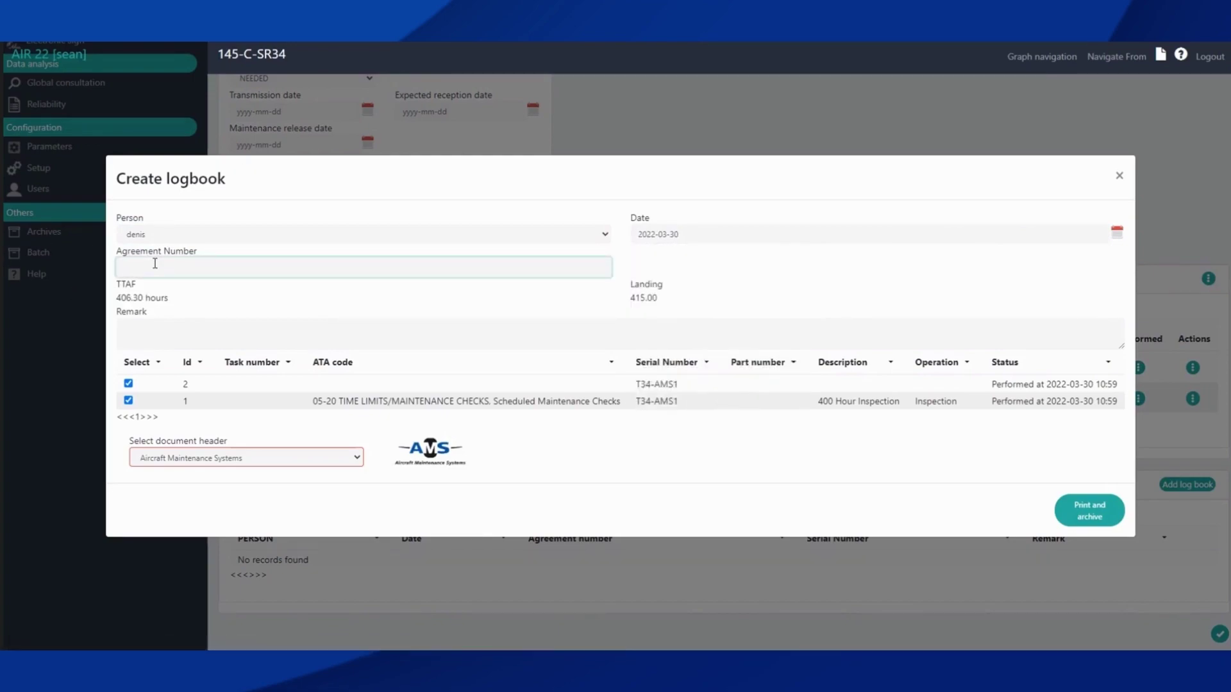
text(7835)
- Add the remark "Subject to leak test" to the logbook and exclude the Clean aircraft task from it
click(161, 333)
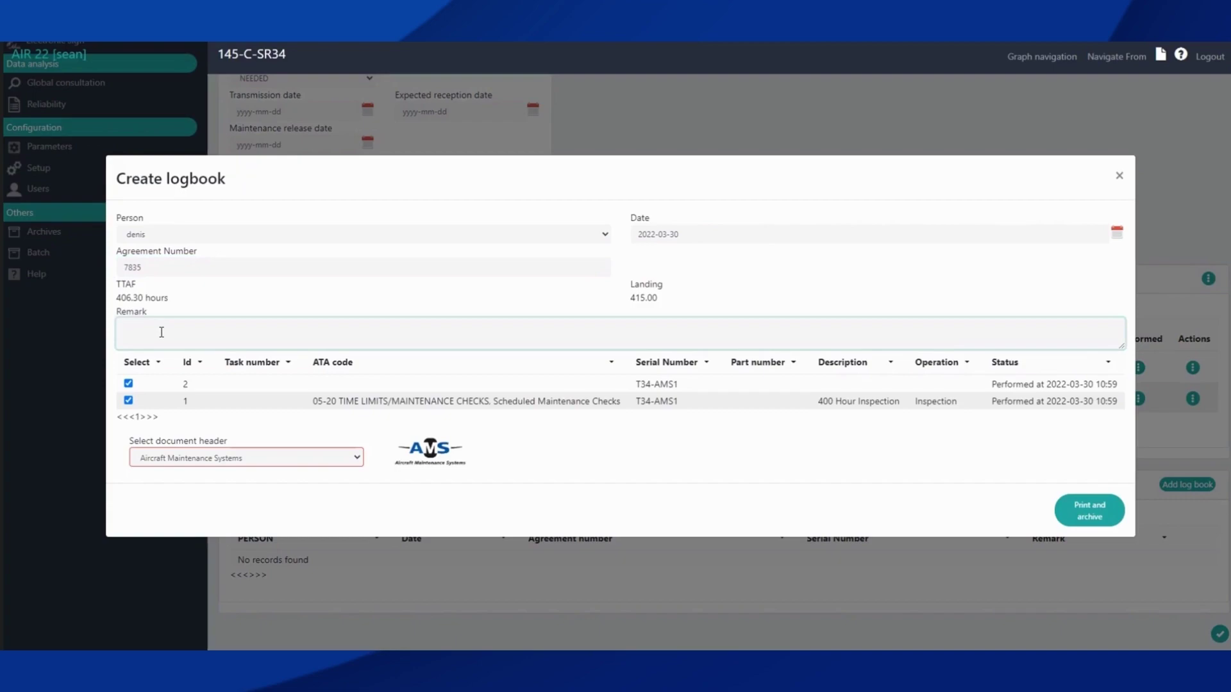
text(Subject to te)
click(128, 383)
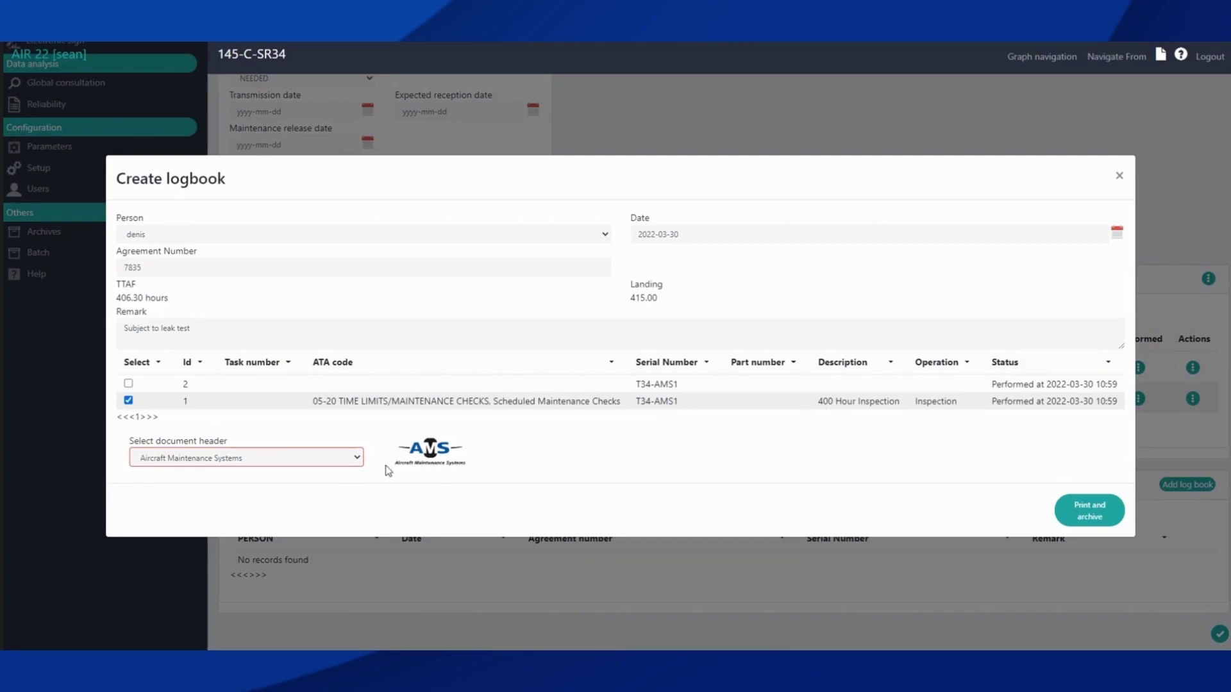
- Try the "Aircraft Maintenance Systems - Training" document header and switch back to "Aircraft Maintenance Systems"
click(356, 459)
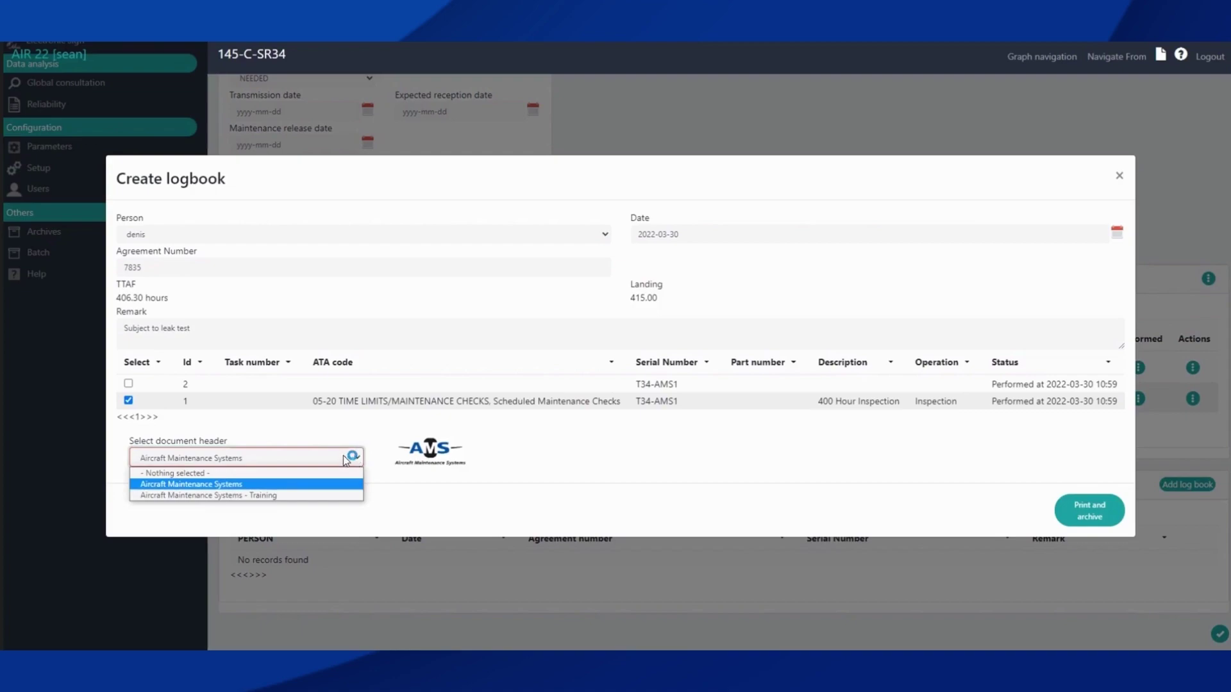
click(237, 495)
click(359, 459)
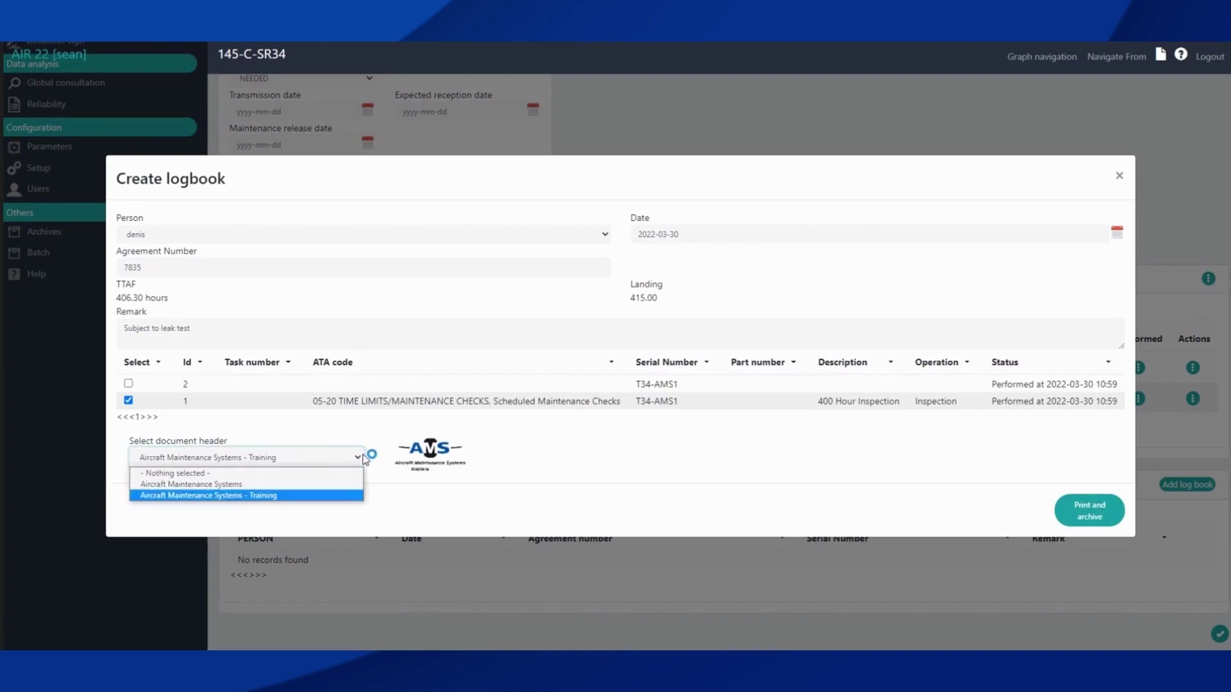
click(248, 484)
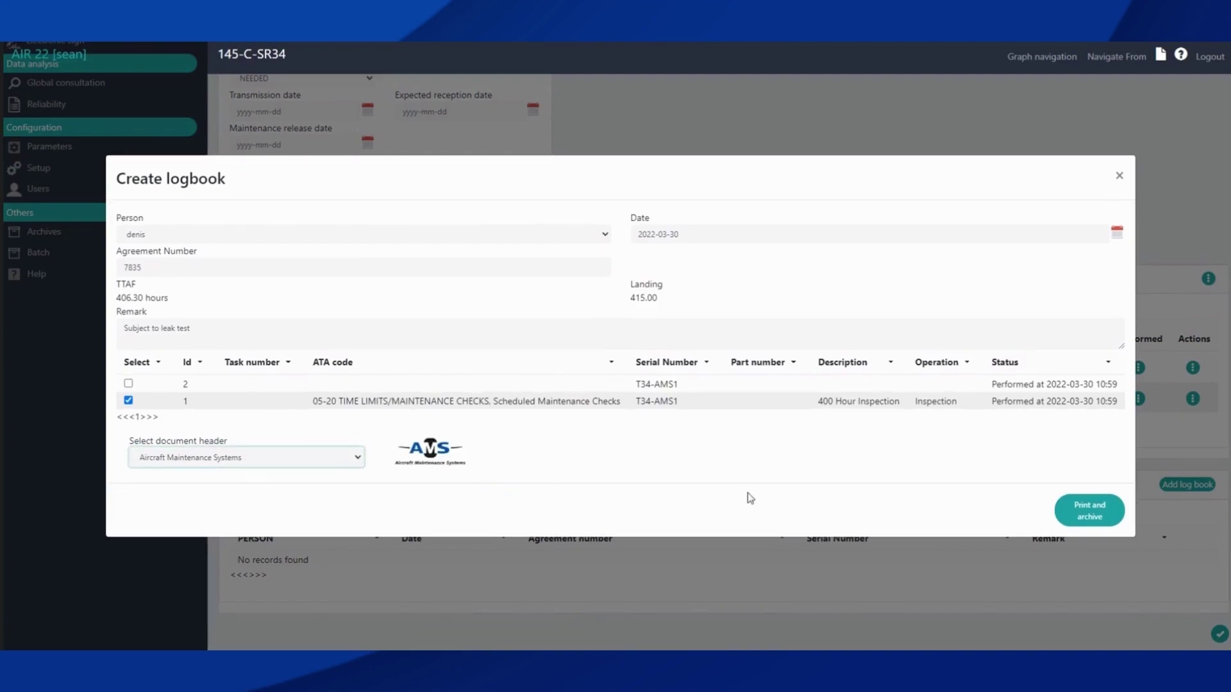
- Print and archive the logbook, check its remark in the generated document, and save the work package
click(1088, 510)
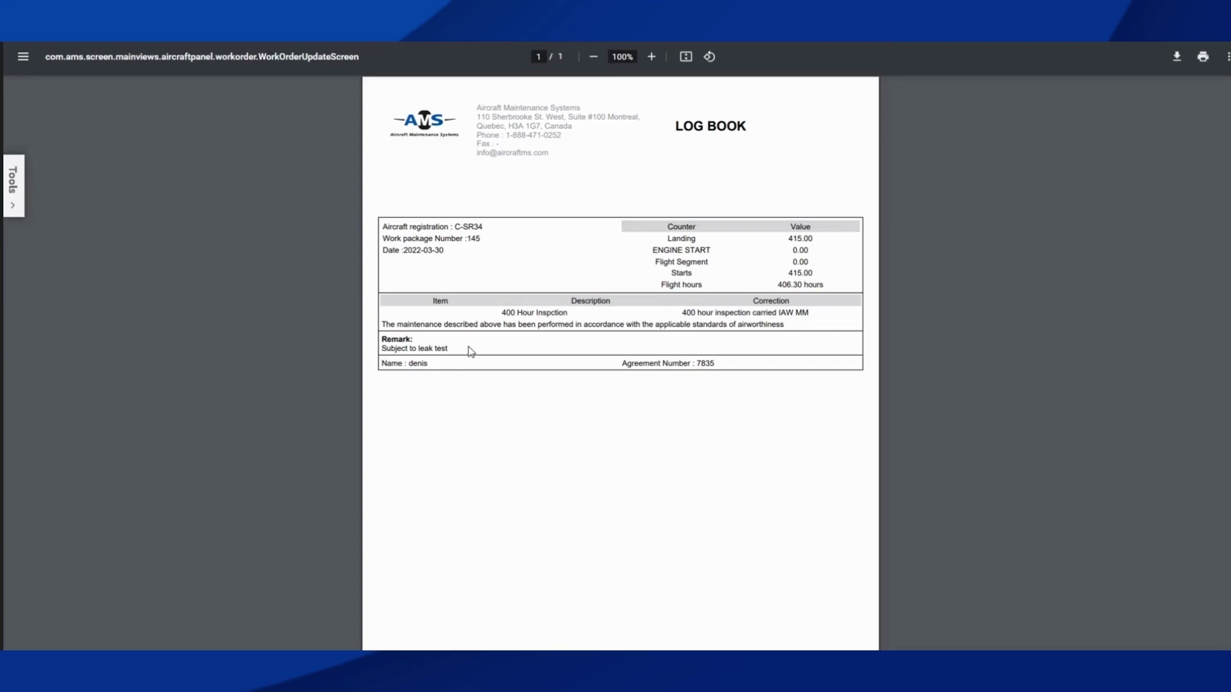
drag(380, 346, 469, 354)
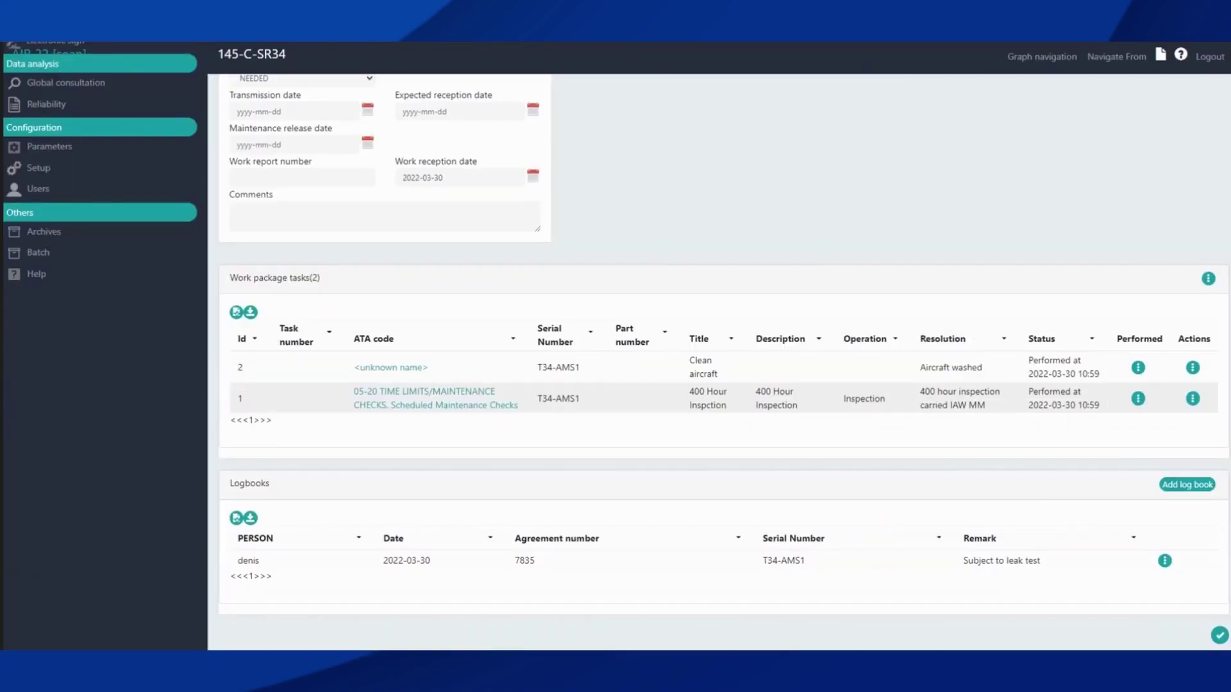
click(1220, 637)
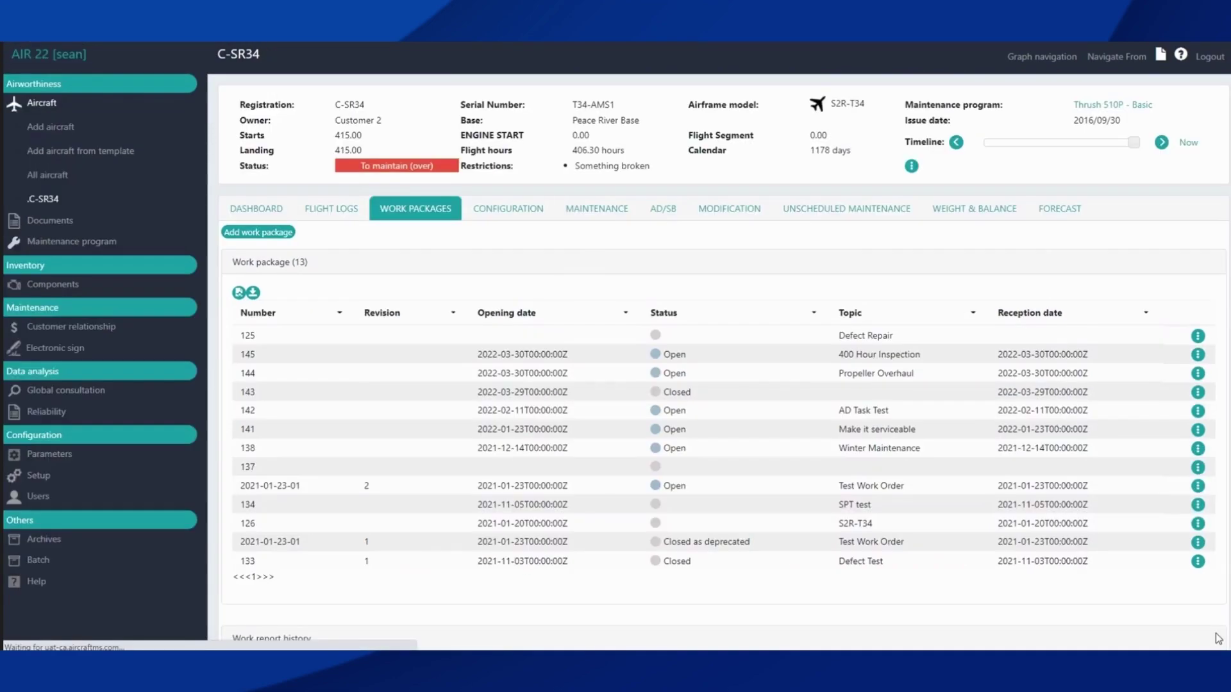